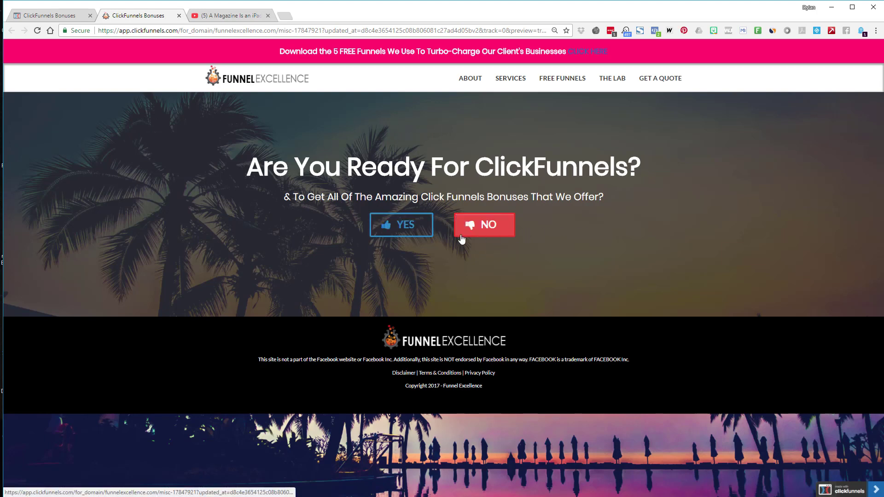
- Choose NO in the preview to reveal the 'No Worries…' bonus section, then return to the hero
{"action": "left_click", "coordinate": [489, 229]}
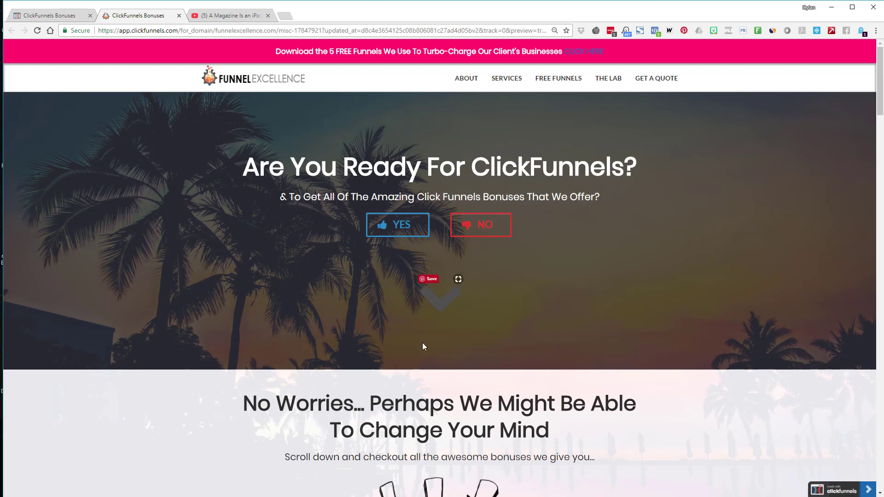
{"action": "scroll", "coordinate": [460, 395], "scroll_direction": "down", "scroll_amount": 5}
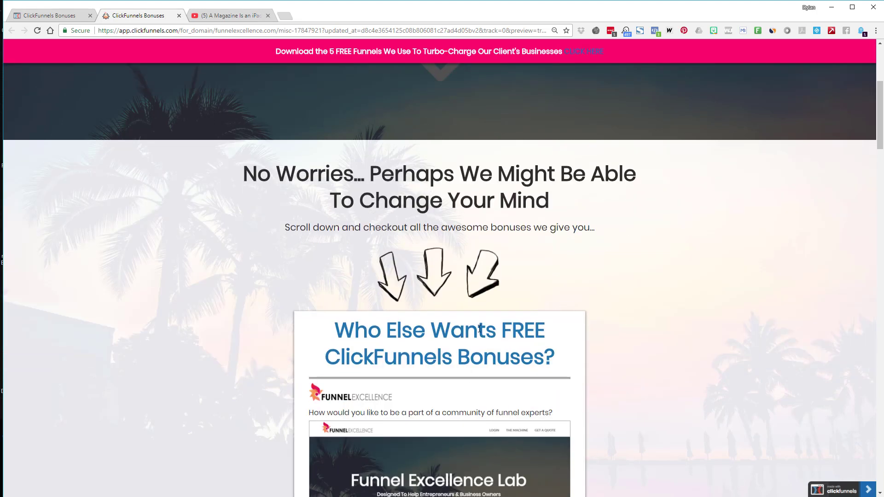
{"action": "scroll", "coordinate": [515, 222], "scroll_direction": "up", "scroll_amount": 4}
{"action": "scroll", "coordinate": [515, 222], "scroll_direction": "up", "scroll_amount": 1}
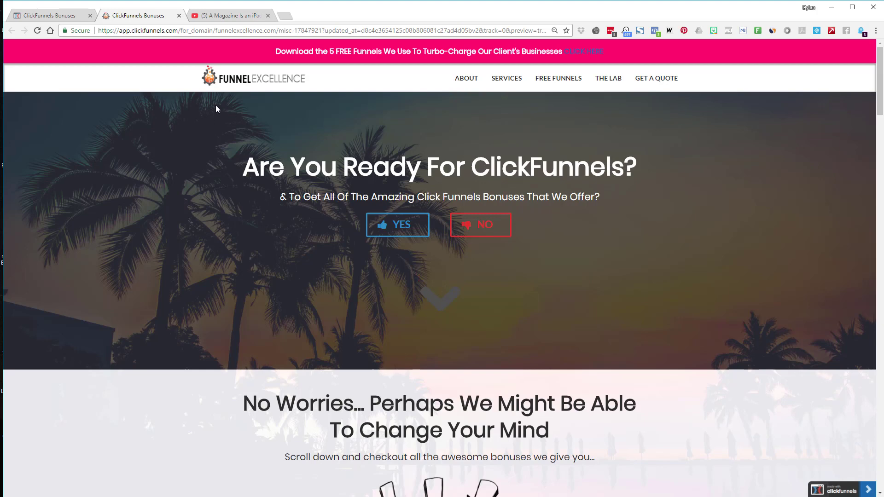
- Reload the preview and choose NO again to reveal the hidden bonus sections
{"action": "left_click", "coordinate": [37, 30]}
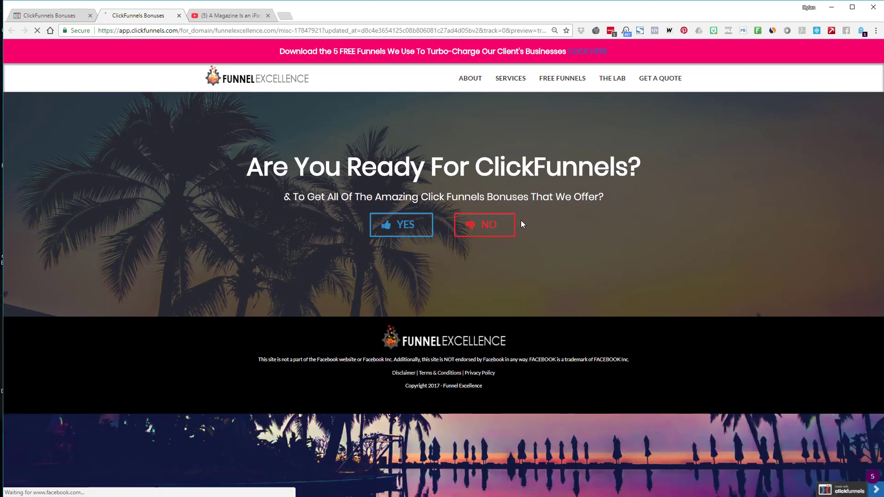
{"action": "left_click", "coordinate": [486, 226]}
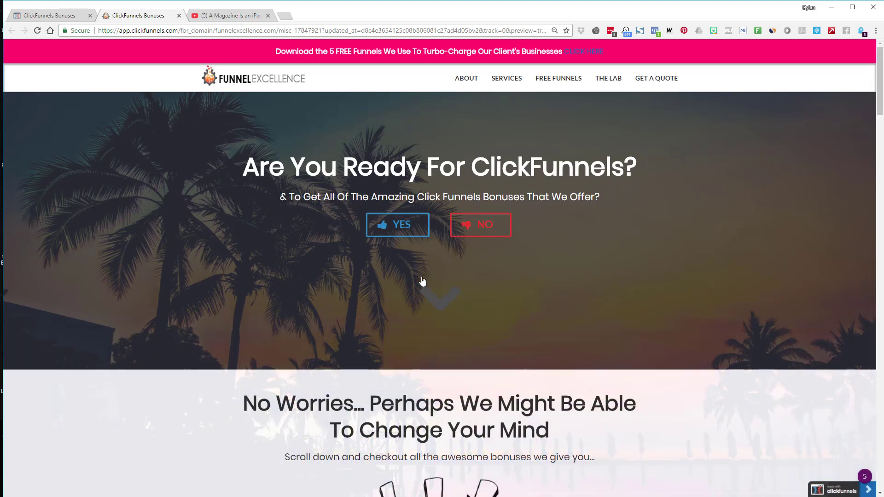
{"action": "scroll", "coordinate": [400, 339], "scroll_direction": "down", "scroll_amount": 3}
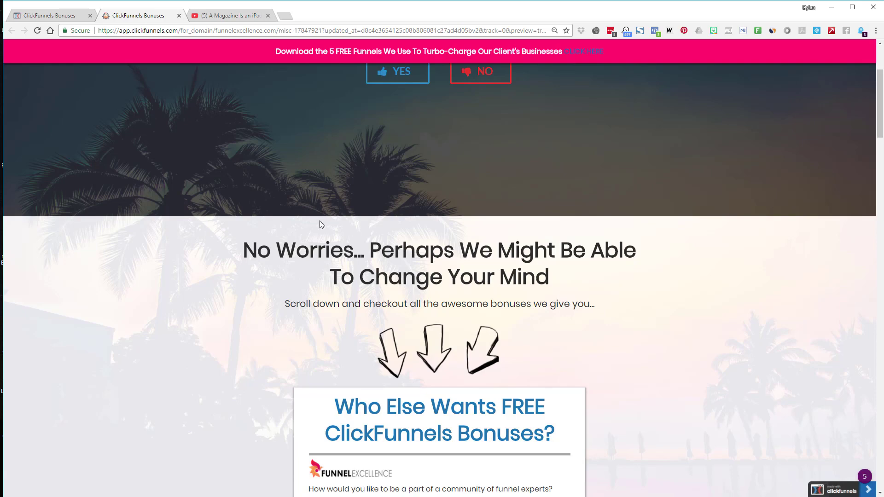
{"action": "scroll", "coordinate": [457, 267], "scroll_direction": "down", "scroll_amount": 6}
{"action": "scroll", "coordinate": [457, 267], "scroll_direction": "up", "scroll_amount": 6}
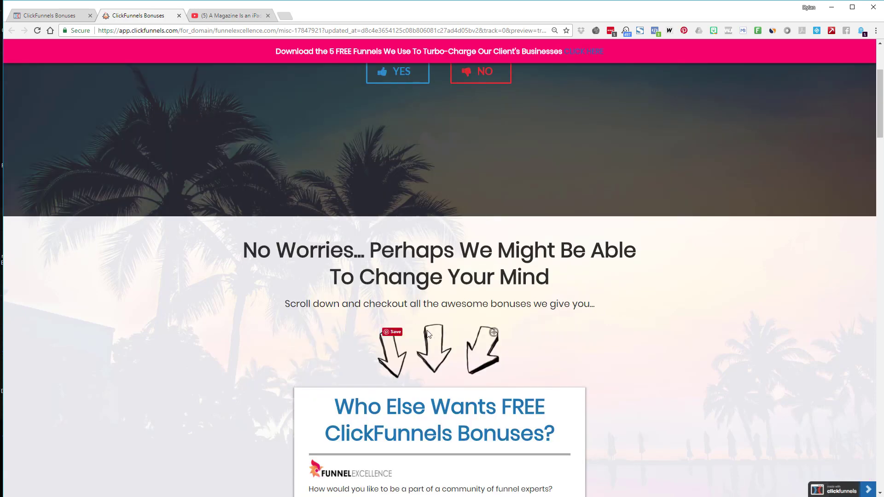
- Scroll through Bonus #1 to Bonus #6 and the 100% Money Back Guarantee
{"action": "scroll", "coordinate": [463, 280], "scroll_direction": "down", "scroll_amount": 2}
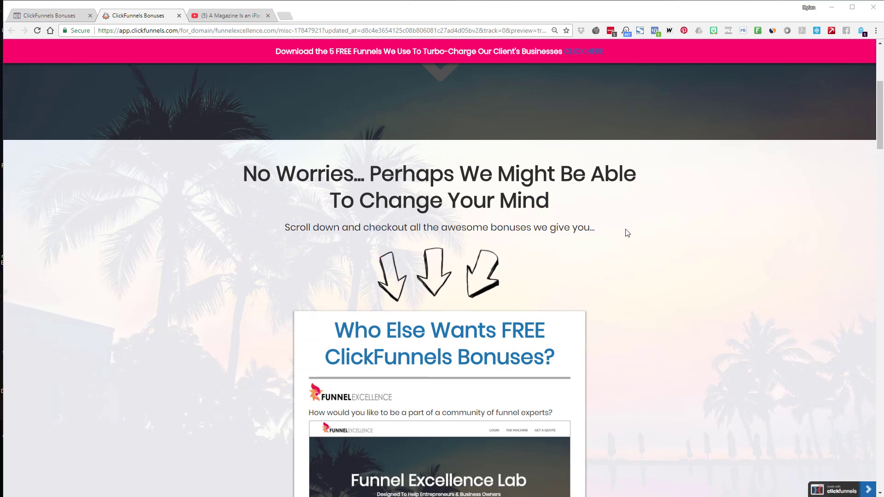
{"action": "scroll", "coordinate": [576, 258], "scroll_direction": "down", "scroll_amount": 3}
{"action": "scroll", "coordinate": [575, 259], "scroll_direction": "up", "scroll_amount": 3}
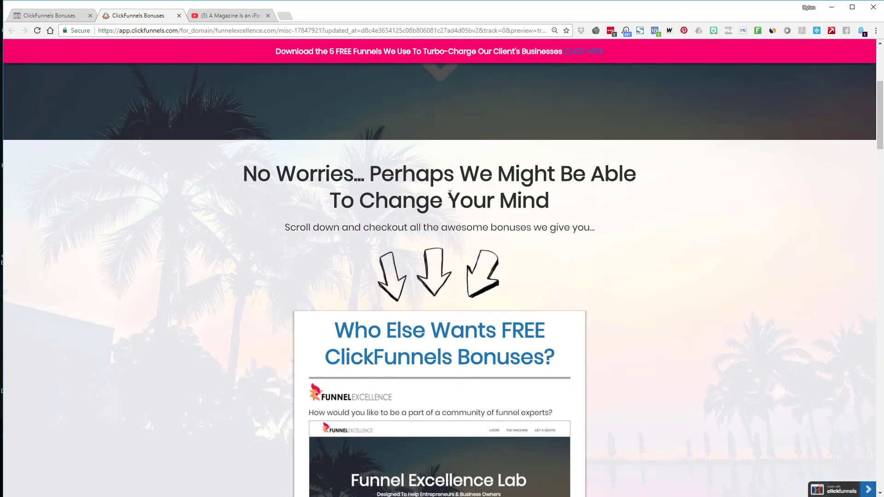
{"action": "scroll", "coordinate": [493, 260], "scroll_direction": "down", "scroll_amount": 6}
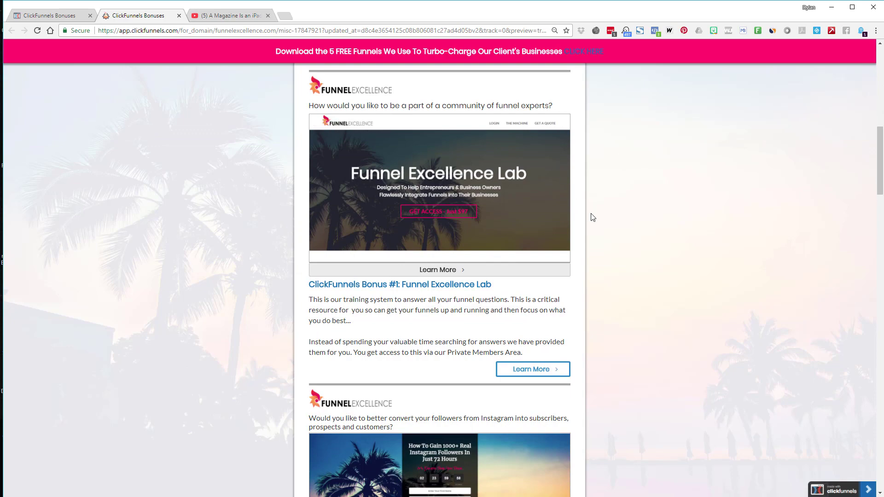
{"action": "scroll", "coordinate": [624, 264], "scroll_direction": "down", "scroll_amount": 8}
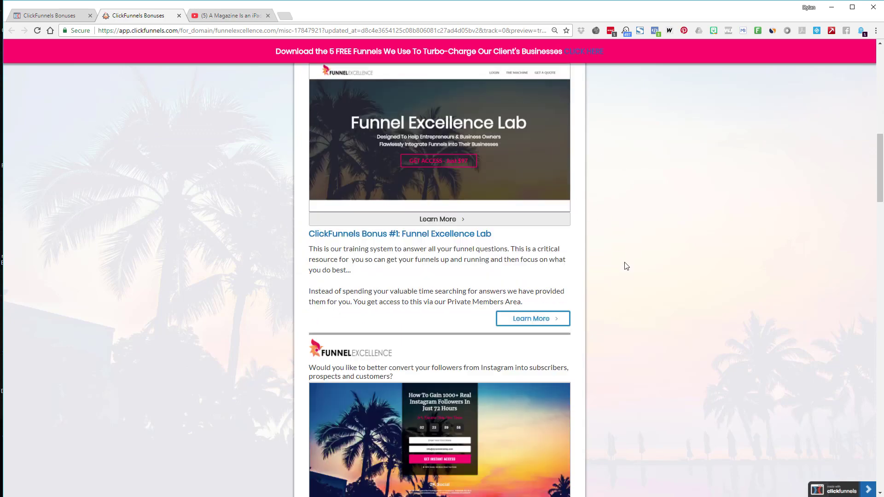
{"action": "scroll", "coordinate": [624, 267], "scroll_direction": "up", "scroll_amount": 9}
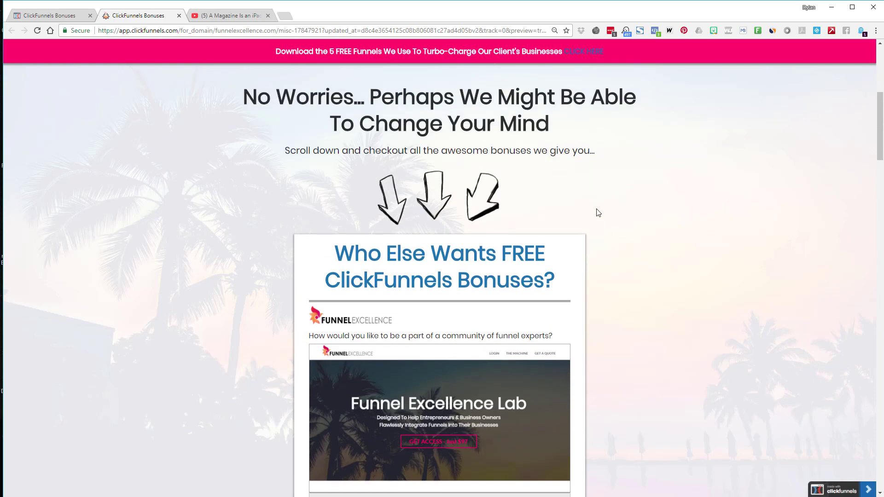
{"action": "scroll", "coordinate": [598, 214], "scroll_direction": "down", "scroll_amount": 7}
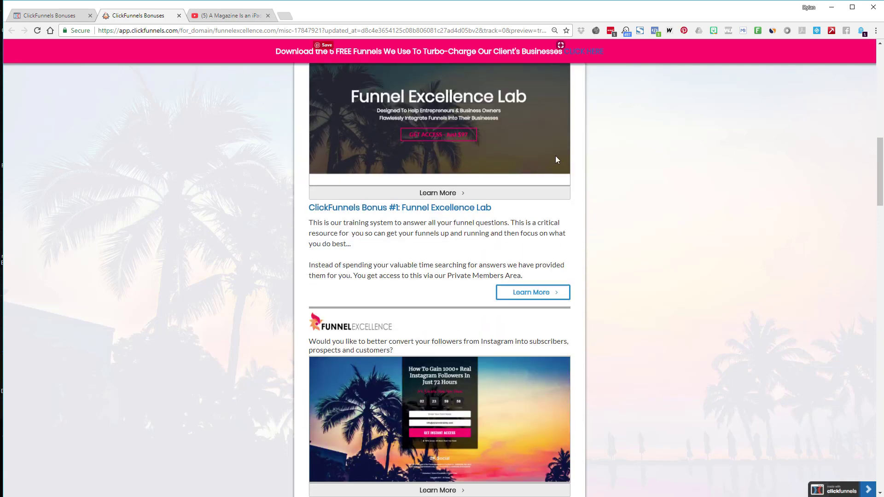
{"action": "scroll", "coordinate": [605, 251], "scroll_direction": "down", "scroll_amount": 7}
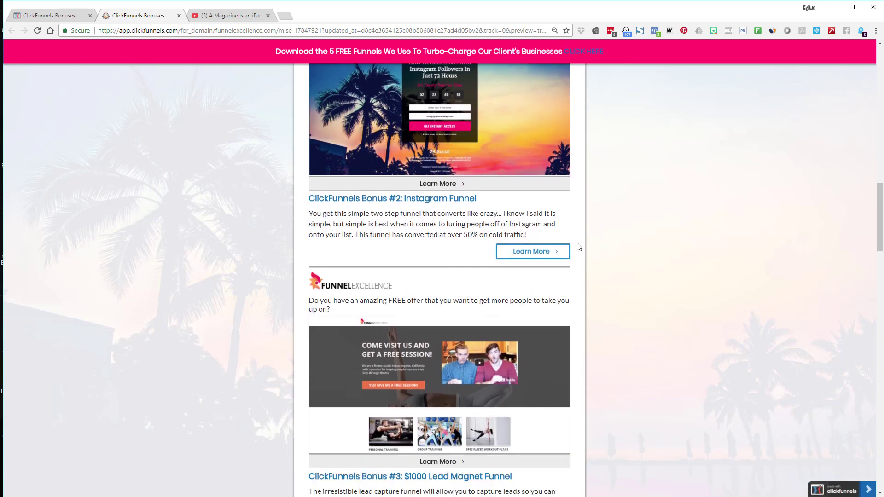
{"action": "scroll", "coordinate": [577, 249], "scroll_direction": "down", "scroll_amount": 2}
{"action": "scroll", "coordinate": [458, 283], "scroll_direction": "down", "scroll_amount": 1}
{"action": "scroll", "coordinate": [458, 283], "scroll_direction": "down", "scroll_amount": 11}
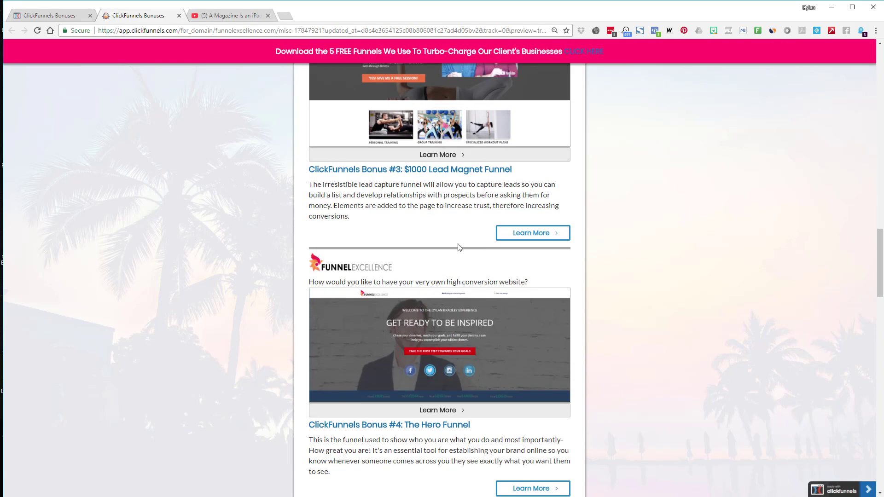
{"action": "scroll", "coordinate": [403, 209], "scroll_direction": "down", "scroll_amount": 7}
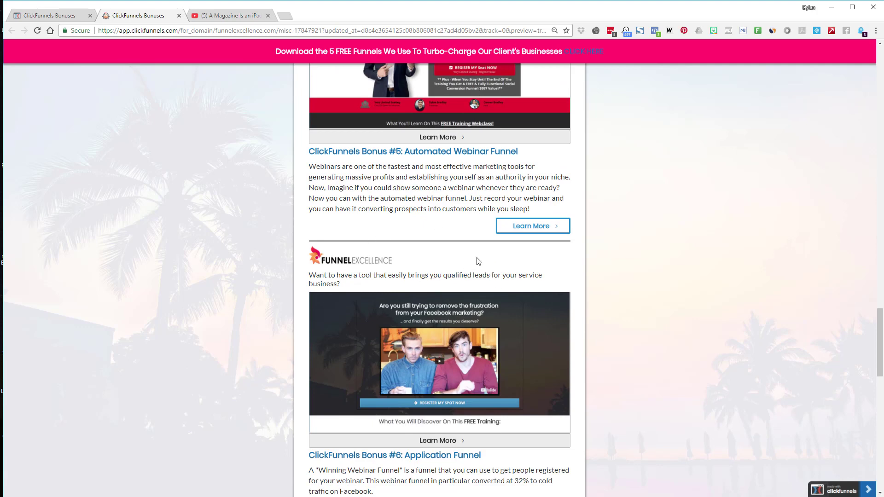
{"action": "scroll", "coordinate": [478, 260], "scroll_direction": "down", "scroll_amount": 7}
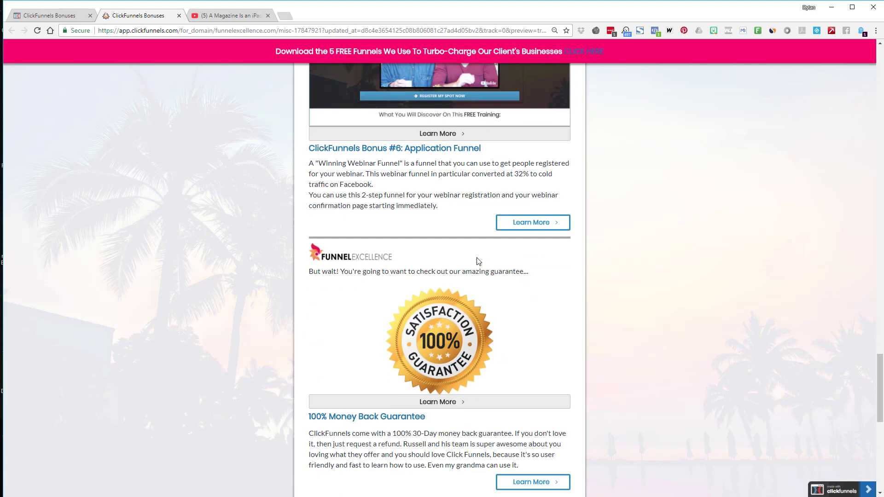
{"action": "middle_click", "coordinate": [519, 224]}
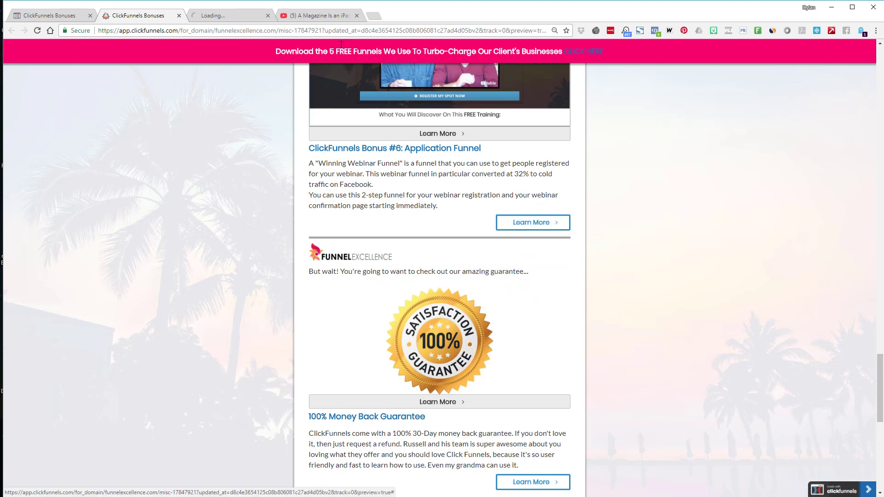
{"action": "left_click", "coordinate": [245, 17]}
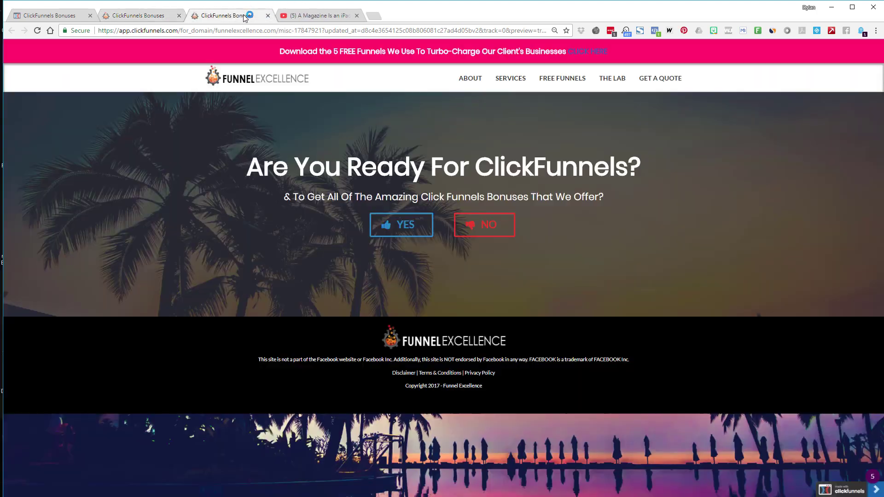
{"action": "left_click", "coordinate": [268, 16]}
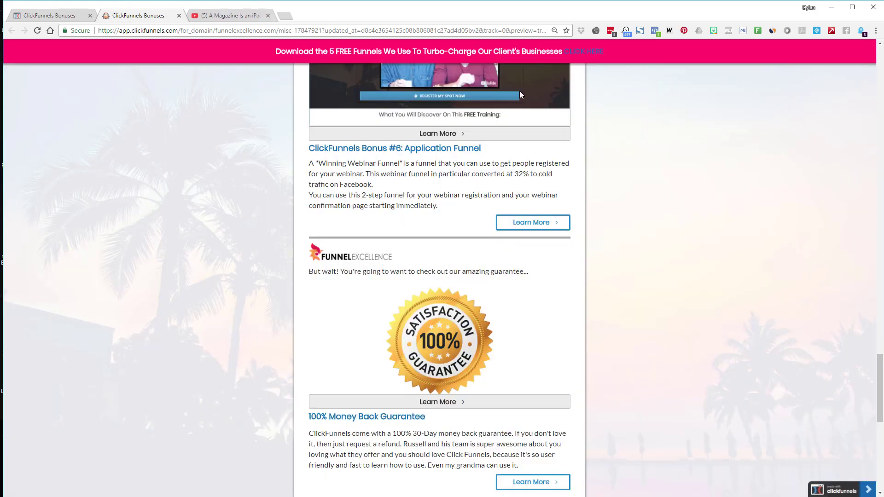
{"action": "scroll", "coordinate": [538, 250], "scroll_direction": "down", "scroll_amount": 3}
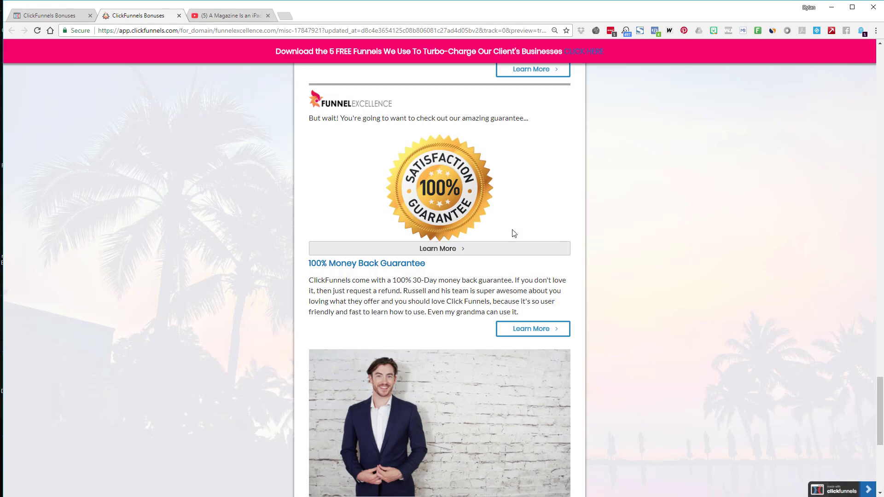
{"action": "scroll", "coordinate": [489, 267], "scroll_direction": "down", "scroll_amount": 5}
{"action": "scroll", "coordinate": [506, 148], "scroll_direction": "down", "scroll_amount": 2}
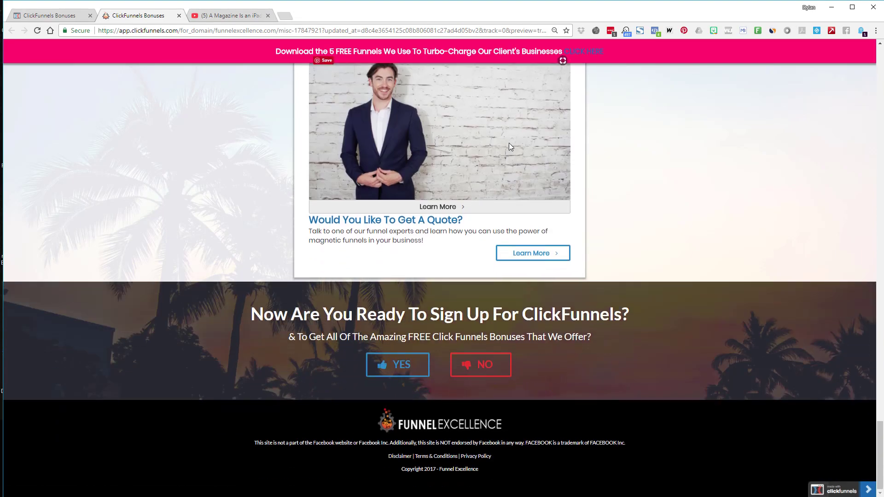
{"action": "scroll", "coordinate": [509, 143], "scroll_direction": "up", "scroll_amount": 10}
{"action": "scroll", "coordinate": [477, 196], "scroll_direction": "down", "scroll_amount": 6}
{"action": "scroll", "coordinate": [460, 195], "scroll_direction": "down", "scroll_amount": 4}
{"action": "scroll", "coordinate": [448, 195], "scroll_direction": "up", "scroll_amount": 3}
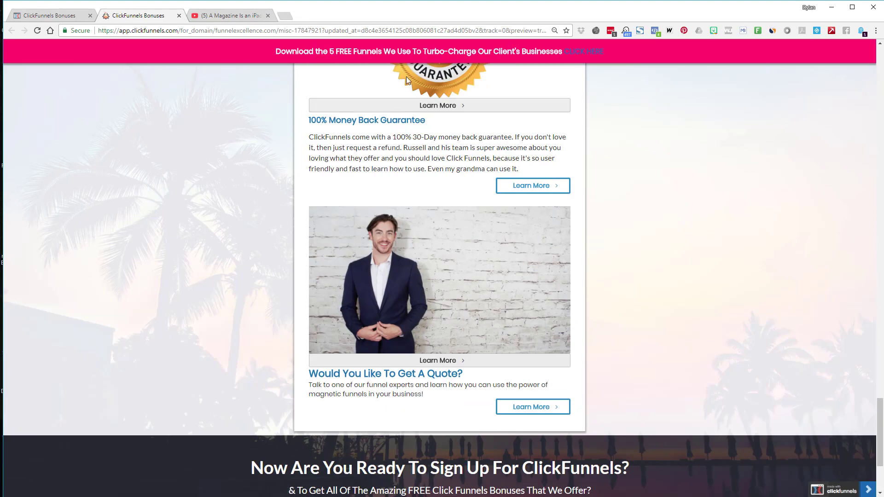
{"action": "scroll", "coordinate": [509, 275], "scroll_direction": "up", "scroll_amount": 20}
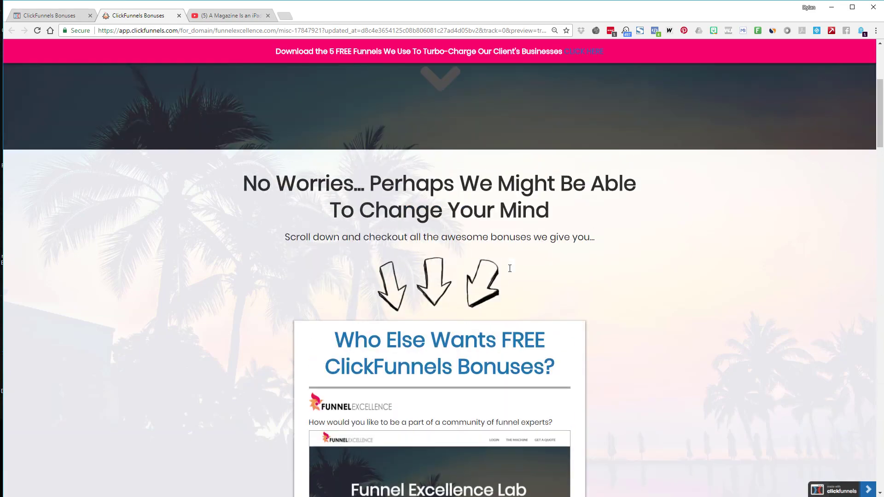
{"action": "scroll", "coordinate": [507, 279], "scroll_direction": "down", "scroll_amount": 9}
{"action": "scroll", "coordinate": [489, 296], "scroll_direction": "down", "scroll_amount": 20}
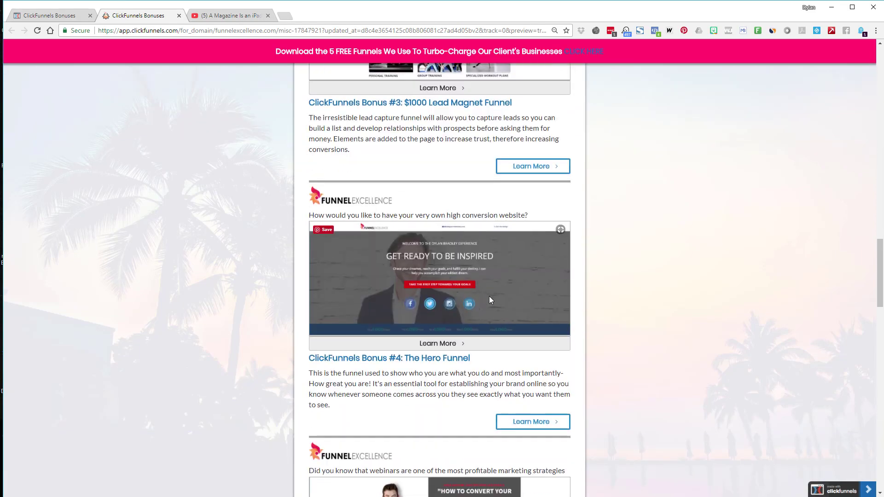
{"action": "scroll", "coordinate": [479, 276], "scroll_direction": "down", "scroll_amount": 2}
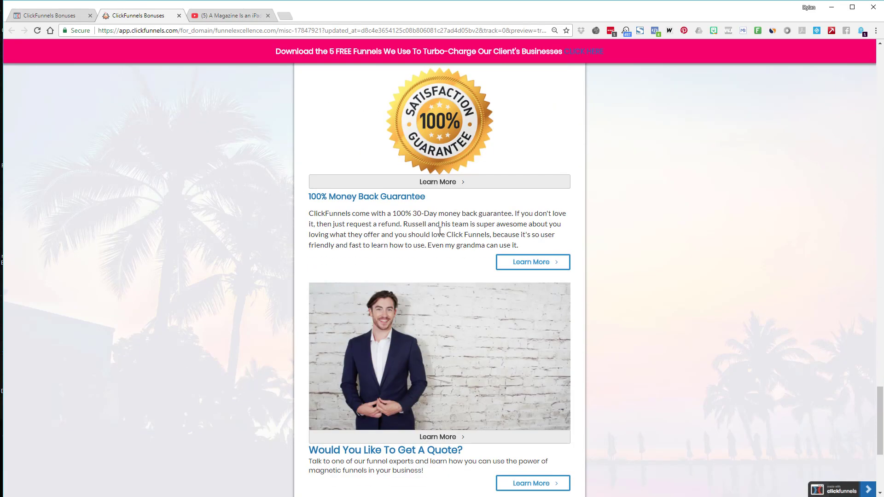
{"action": "scroll", "coordinate": [511, 309], "scroll_direction": "down", "scroll_amount": 3}
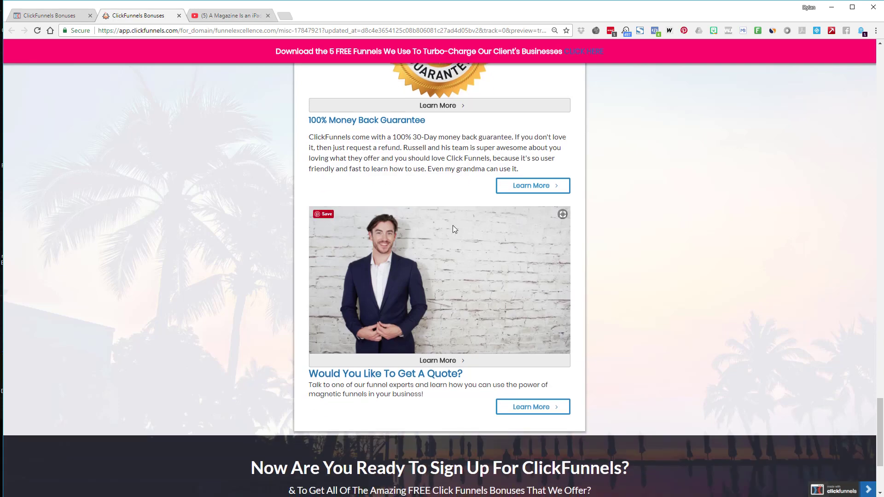
{"action": "scroll", "coordinate": [452, 225], "scroll_direction": "up", "scroll_amount": 8}
{"action": "scroll", "coordinate": [449, 217], "scroll_direction": "down", "scroll_amount": 5}
{"action": "scroll", "coordinate": [451, 226], "scroll_direction": "down", "scroll_amount": 6}
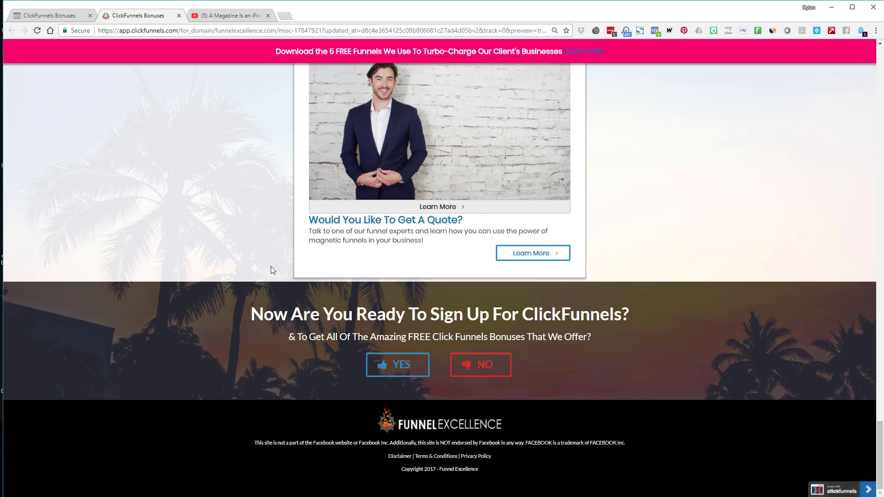
{"action": "left_click", "coordinate": [485, 363]}
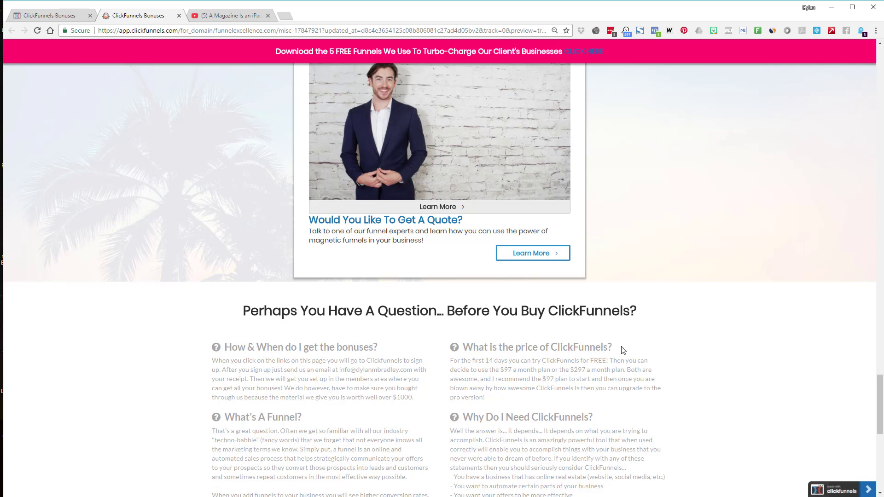
{"action": "scroll", "coordinate": [624, 350], "scroll_direction": "down", "scroll_amount": 3}
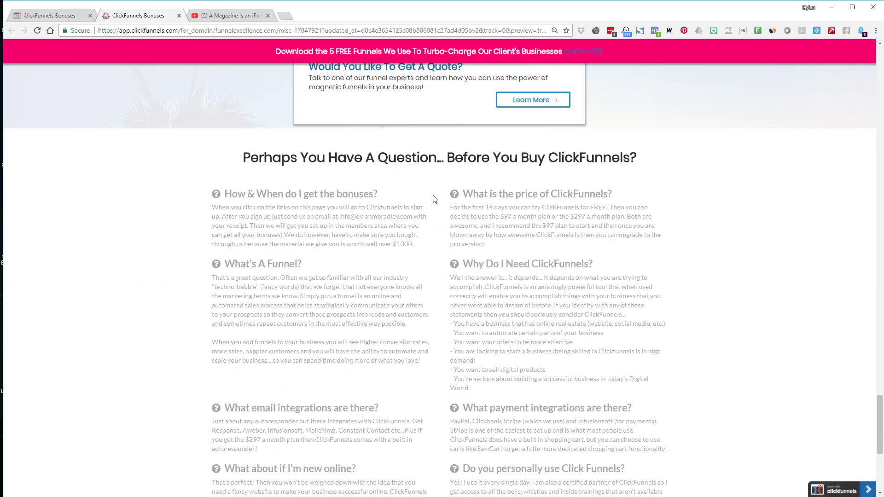
{"action": "scroll", "coordinate": [434, 197], "scroll_direction": "down", "scroll_amount": 5}
{"action": "scroll", "coordinate": [415, 202], "scroll_direction": "up", "scroll_amount": 6}
{"action": "scroll", "coordinate": [415, 200], "scroll_direction": "down", "scroll_amount": 7}
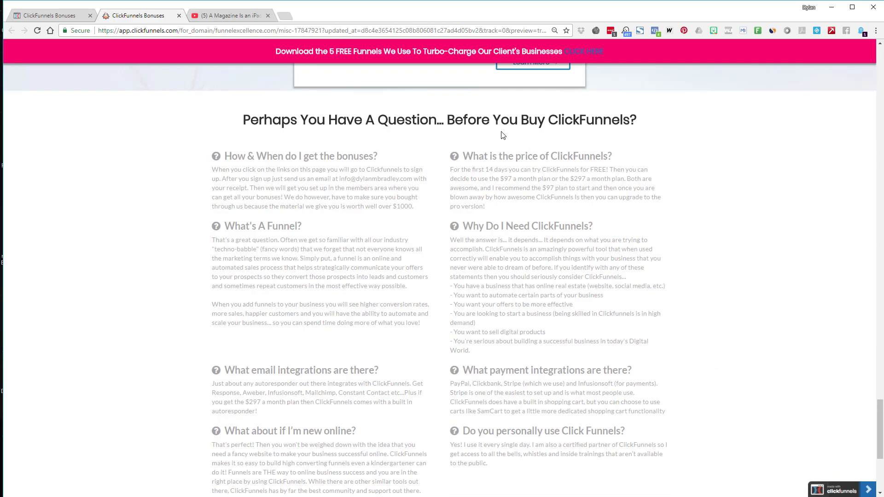
{"action": "scroll", "coordinate": [445, 193], "scroll_direction": "down", "scroll_amount": 2}
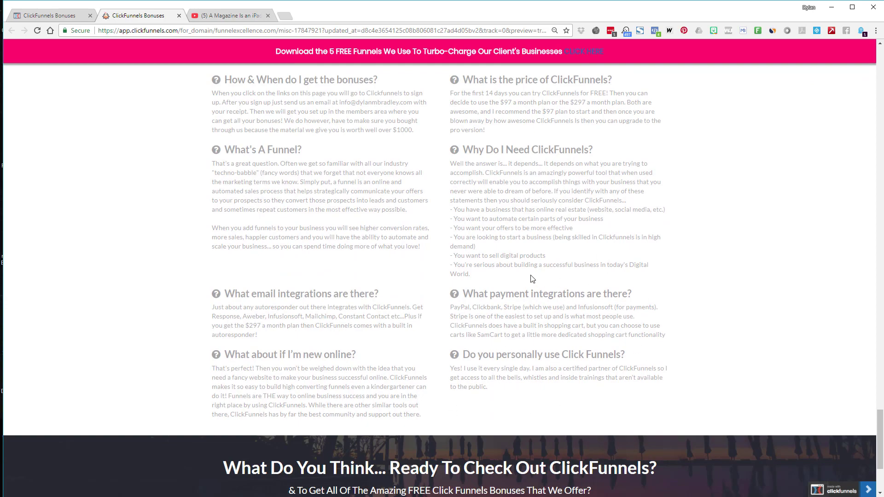
{"action": "scroll", "coordinate": [407, 229], "scroll_direction": "up", "scroll_amount": 10}
{"action": "scroll", "coordinate": [407, 229], "scroll_direction": "down", "scroll_amount": 10}
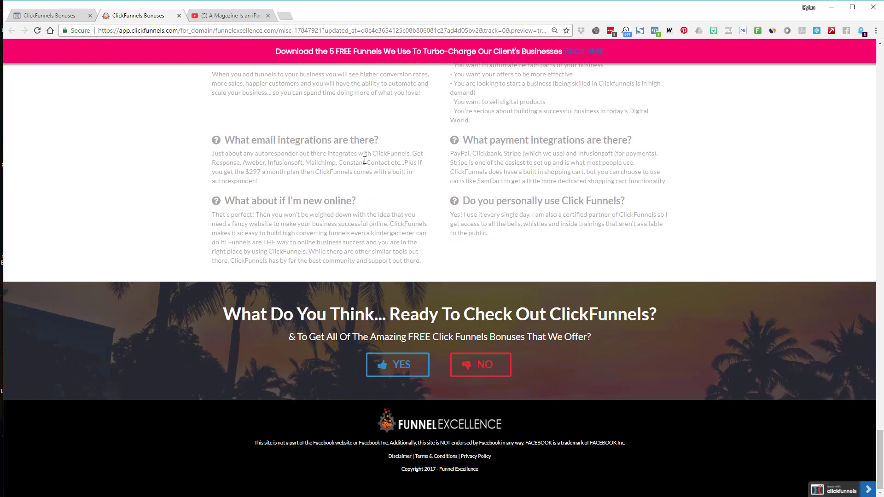
{"action": "scroll", "coordinate": [428, 225], "scroll_direction": "up", "scroll_amount": 6}
{"action": "scroll", "coordinate": [436, 237], "scroll_direction": "down", "scroll_amount": 6}
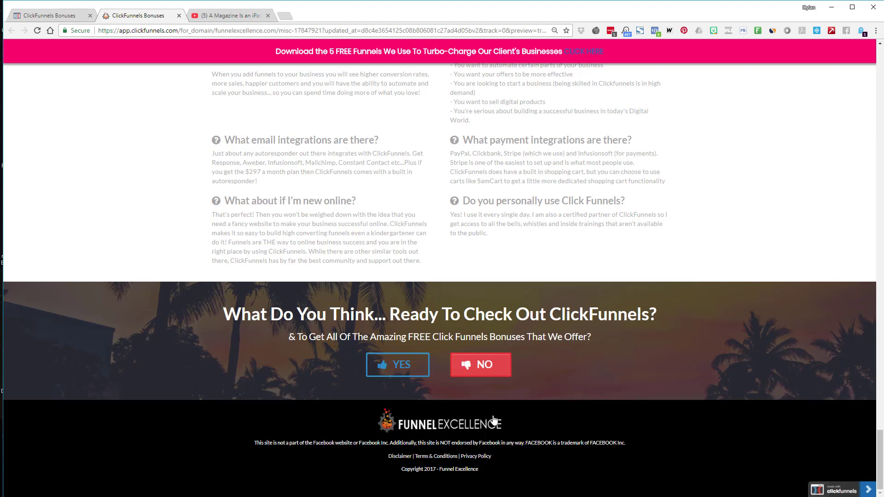
- Answer NO to reveal the follow-up section, test the Facebook community link, then retry NO
{"action": "left_click", "coordinate": [476, 371]}
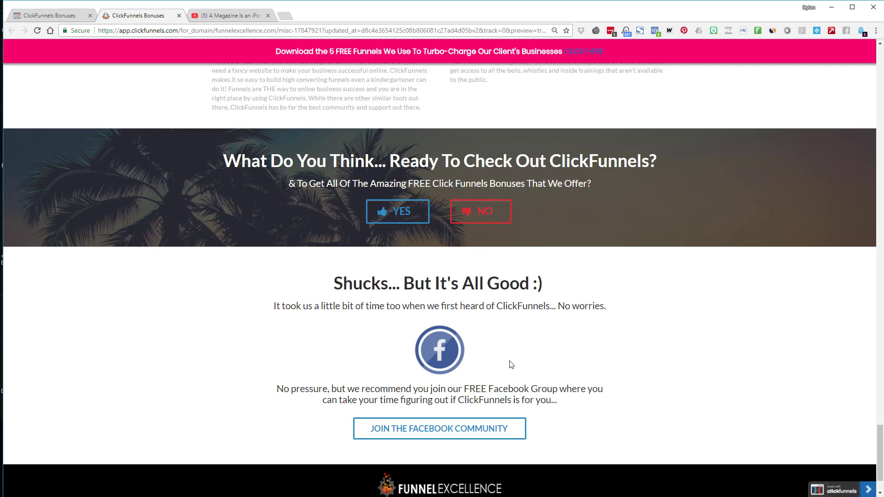
{"action": "scroll", "coordinate": [509, 363], "scroll_direction": "down", "scroll_amount": 2}
{"action": "left_click", "coordinate": [438, 370]}
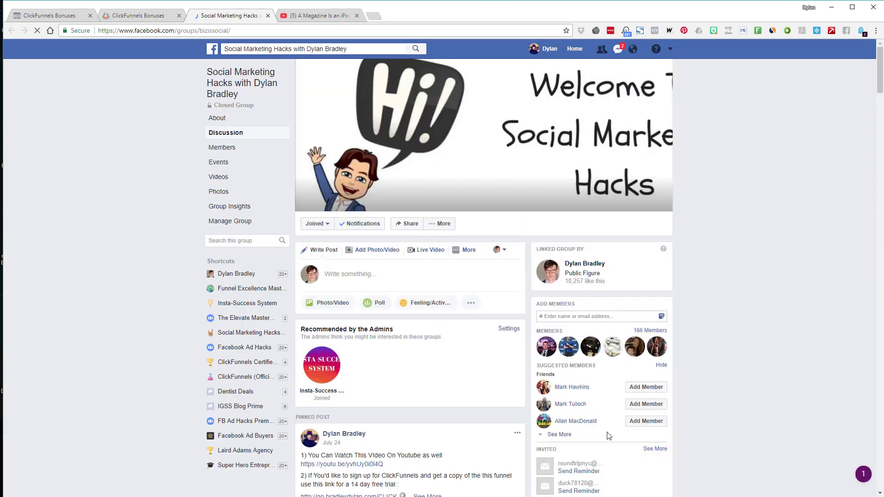
{"action": "left_click", "coordinate": [108, 17]}
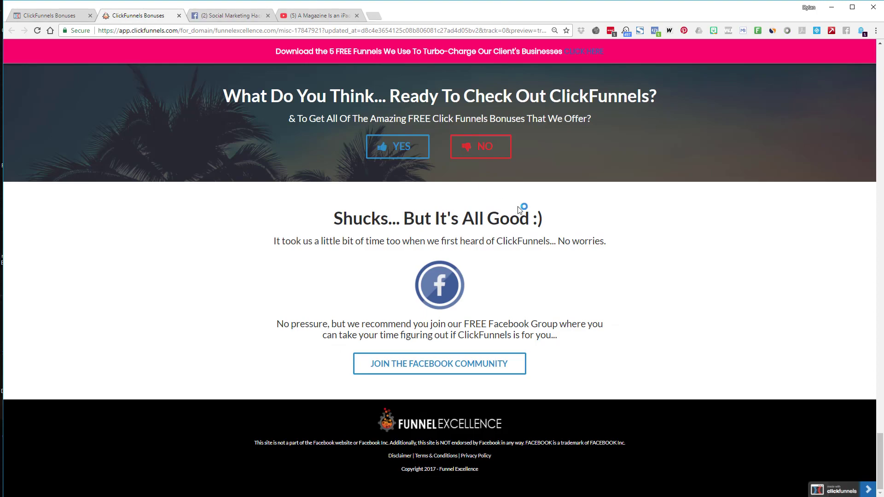
{"action": "left_click", "coordinate": [485, 155]}
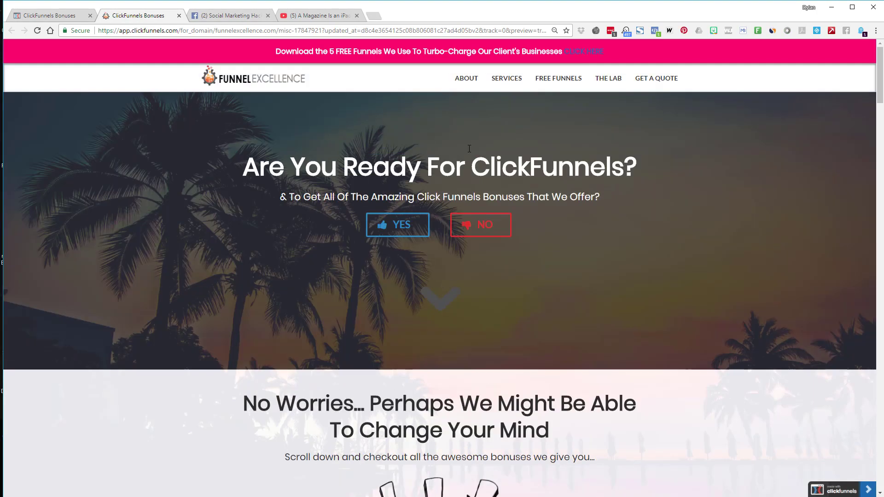
- Reload the preview, confirm YES opens the dashboard, close that tab, and return to the editor
{"action": "left_click", "coordinate": [38, 30]}
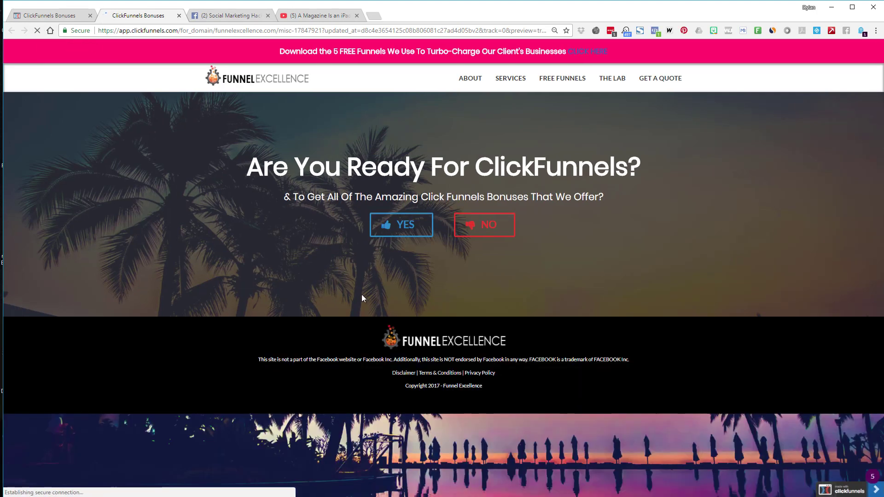
{"action": "left_click", "coordinate": [406, 225]}
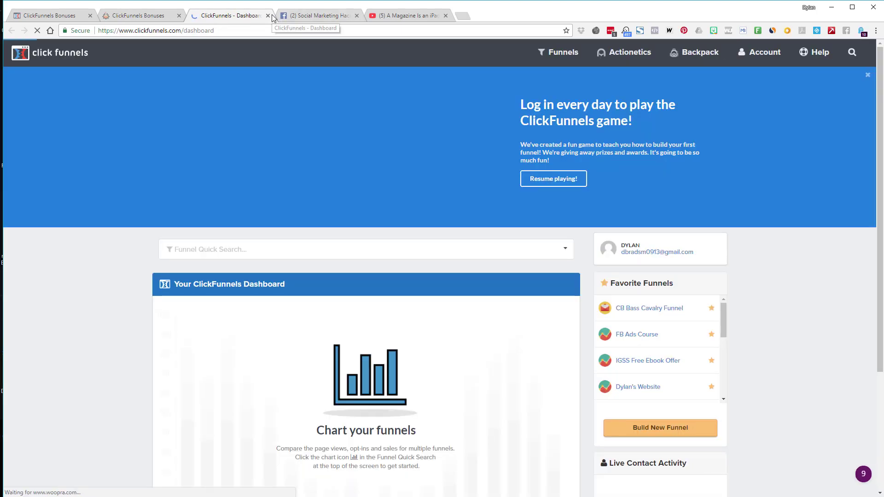
{"action": "left_click", "coordinate": [268, 16]}
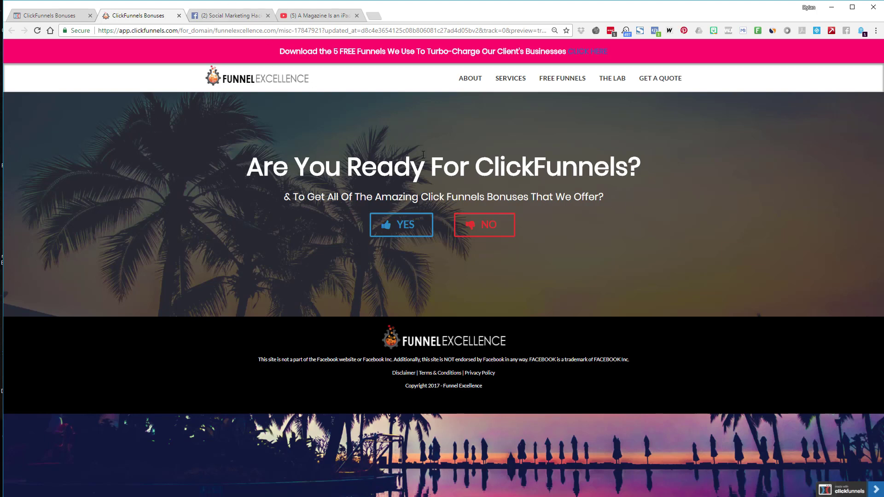
{"action": "left_click", "coordinate": [69, 16]}
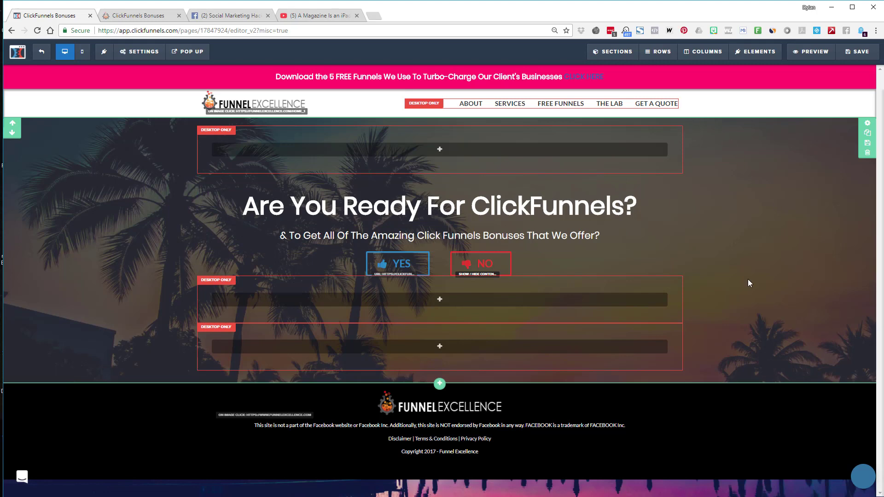
{"action": "mouse_move", "coordinate": [613, 54]}
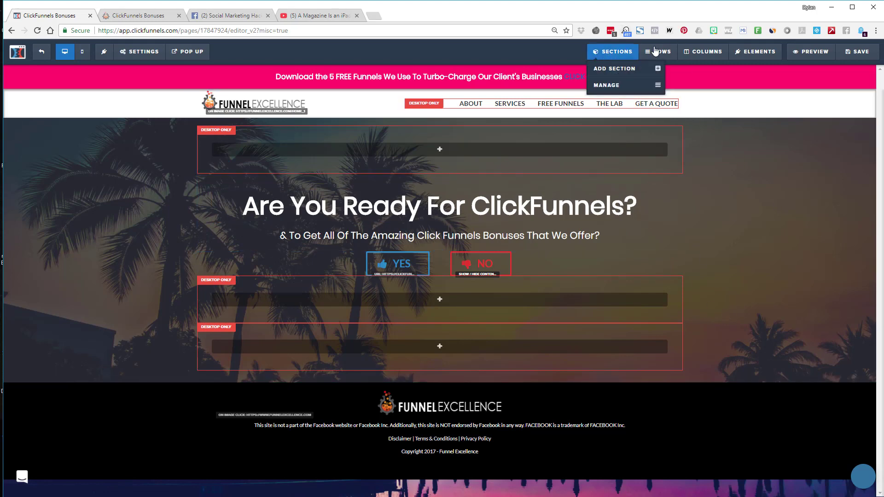
{"action": "left_click", "coordinate": [612, 86]}
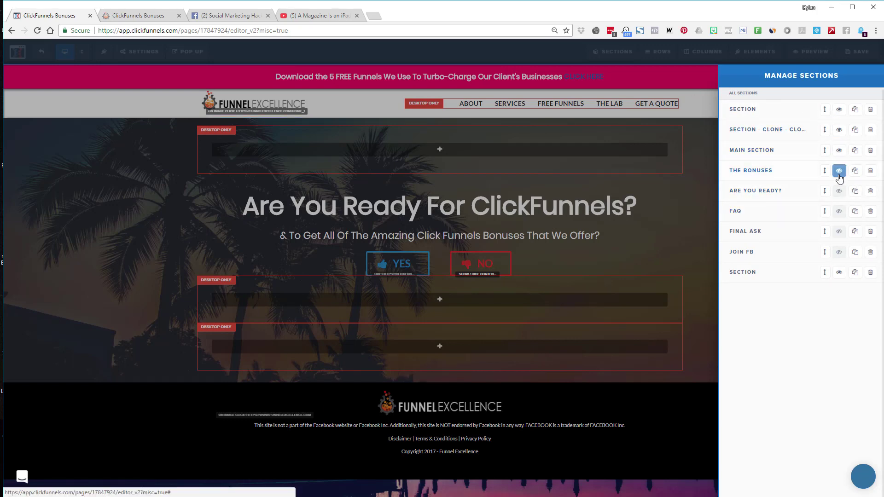
{"action": "left_click", "coordinate": [837, 151]}
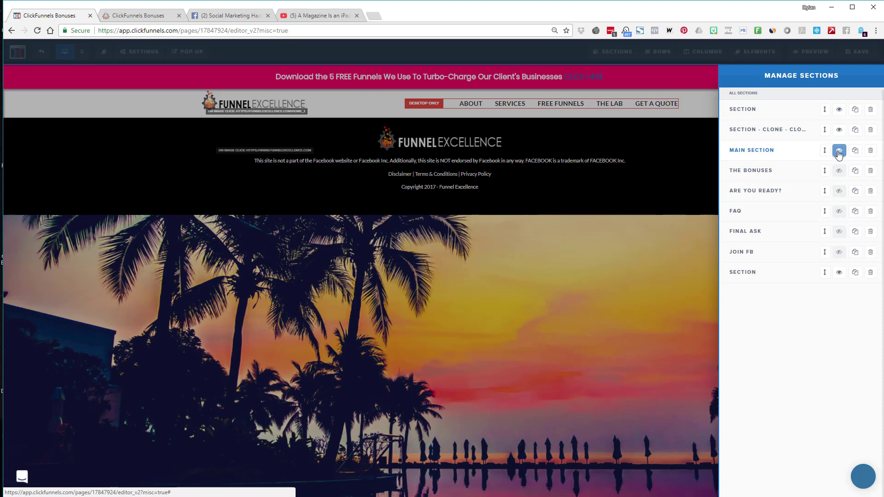
{"action": "left_click", "coordinate": [838, 152]}
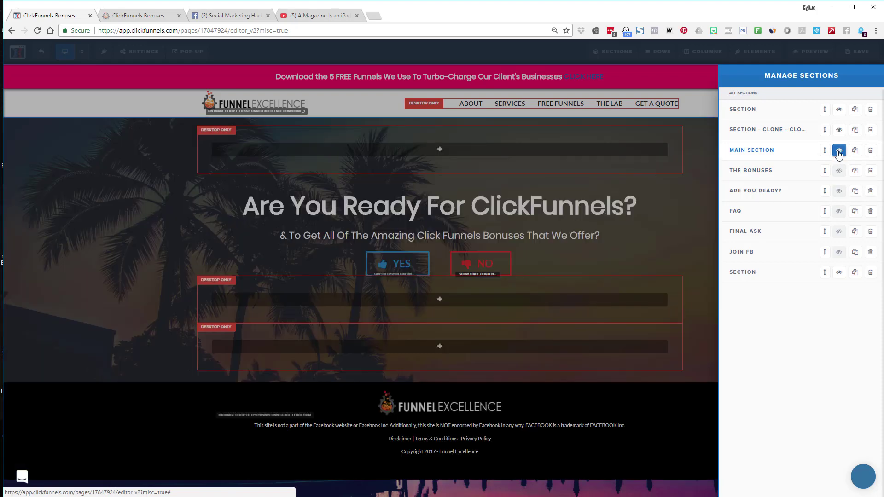
{"action": "left_click", "coordinate": [707, 239]}
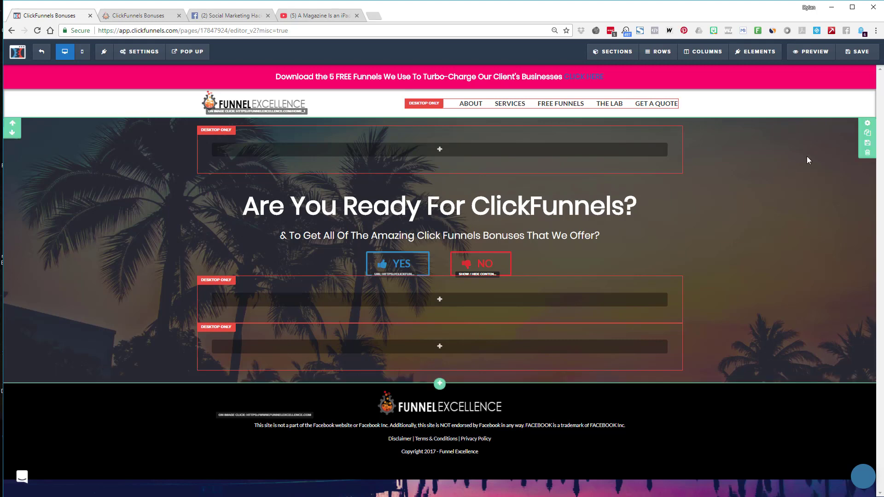
{"action": "left_click", "coordinate": [868, 127]}
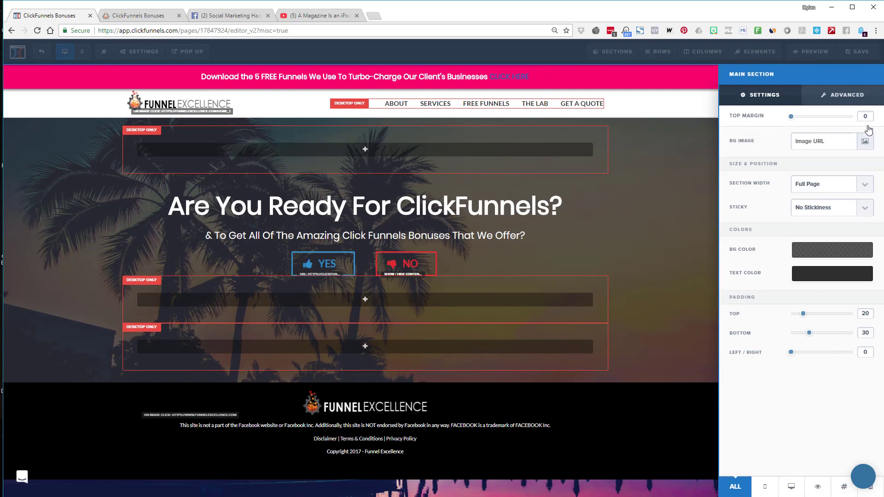
{"action": "left_click", "coordinate": [844, 487]}
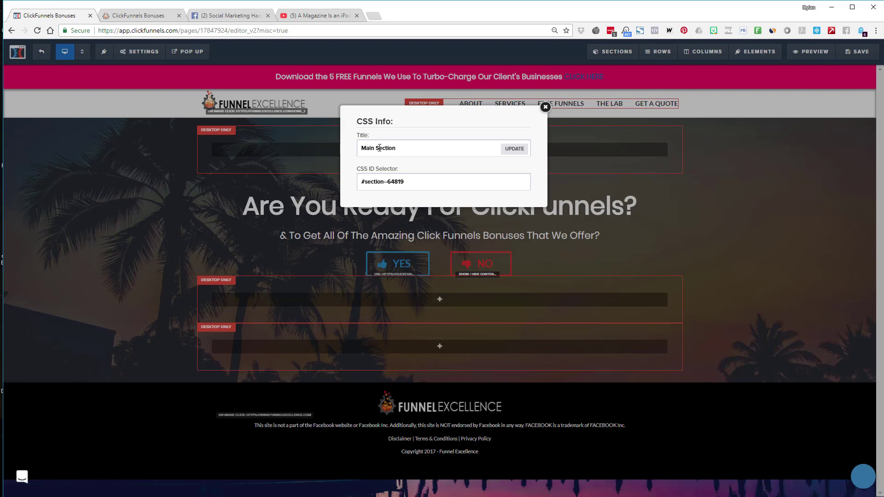
{"action": "left_click", "coordinate": [545, 107]}
{"action": "mouse_move", "coordinate": [612, 52]}
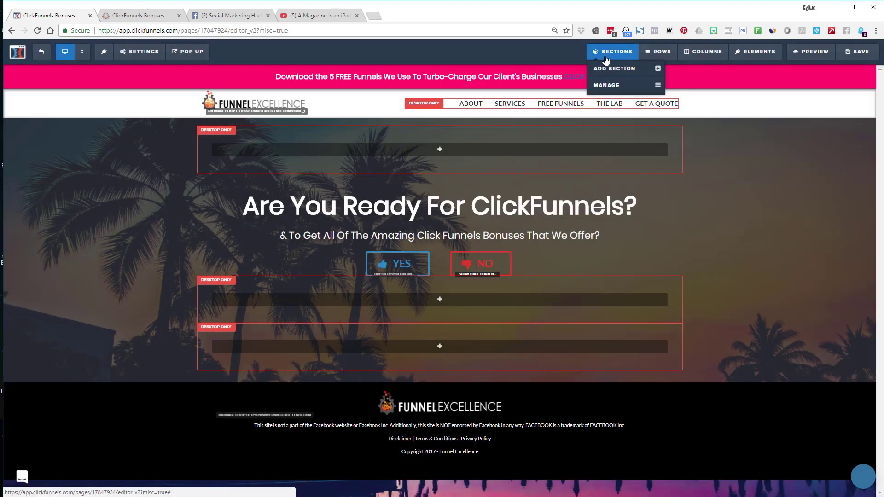
{"action": "left_click", "coordinate": [612, 93]}
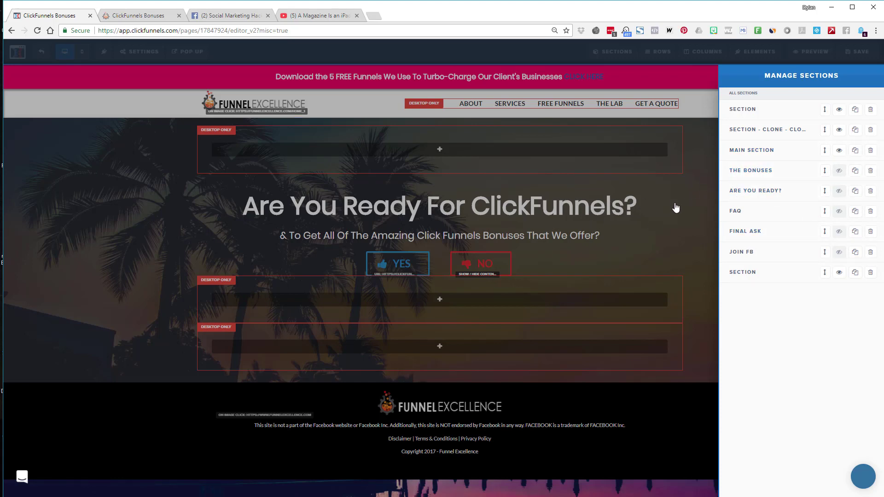
{"action": "left_click", "coordinate": [707, 189]}
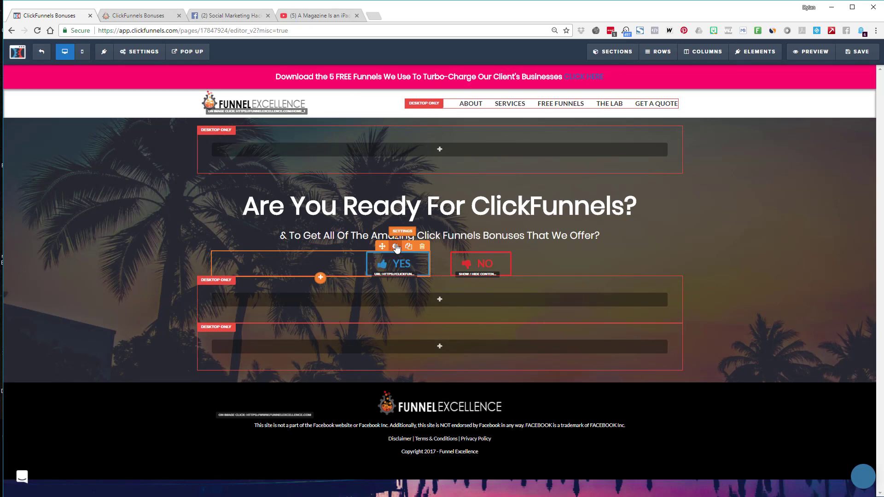
{"action": "left_click", "coordinate": [395, 248]}
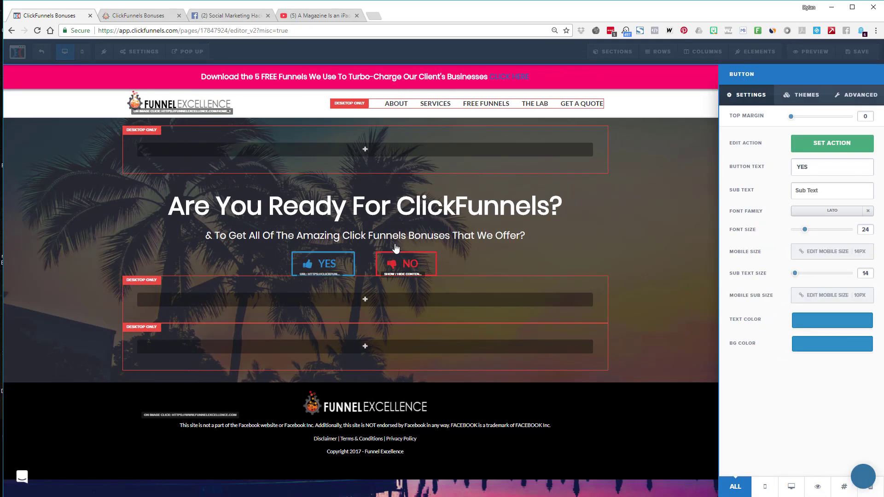
{"action": "left_click", "coordinate": [821, 148]}
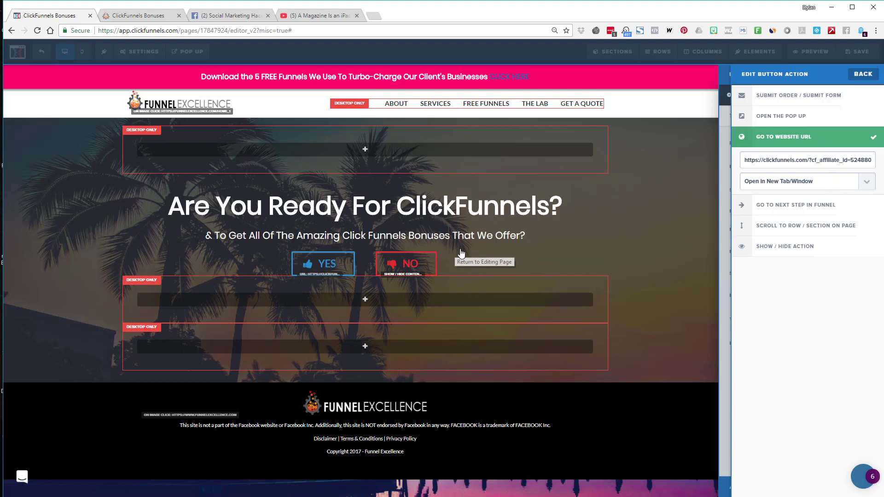
{"action": "left_click", "coordinate": [483, 271]}
- Add one more element to the NO button's Show These list
{"action": "left_click", "coordinate": [483, 269]}
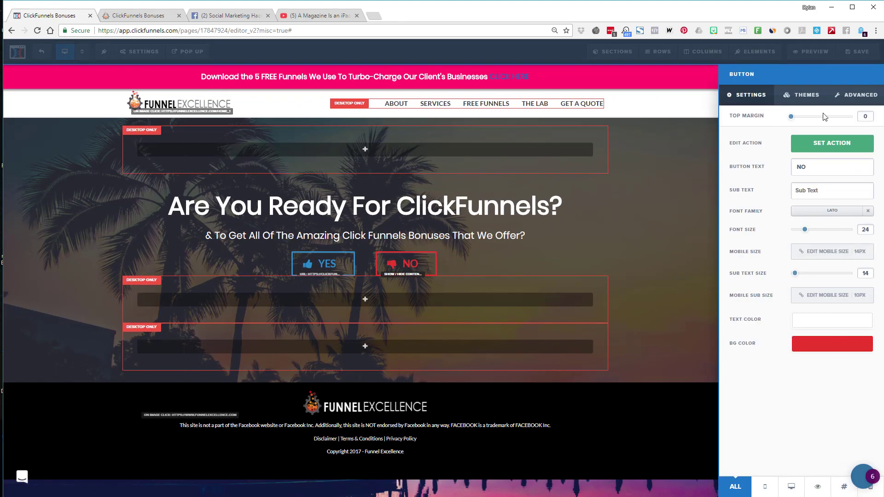
{"action": "left_click", "coordinate": [826, 151]}
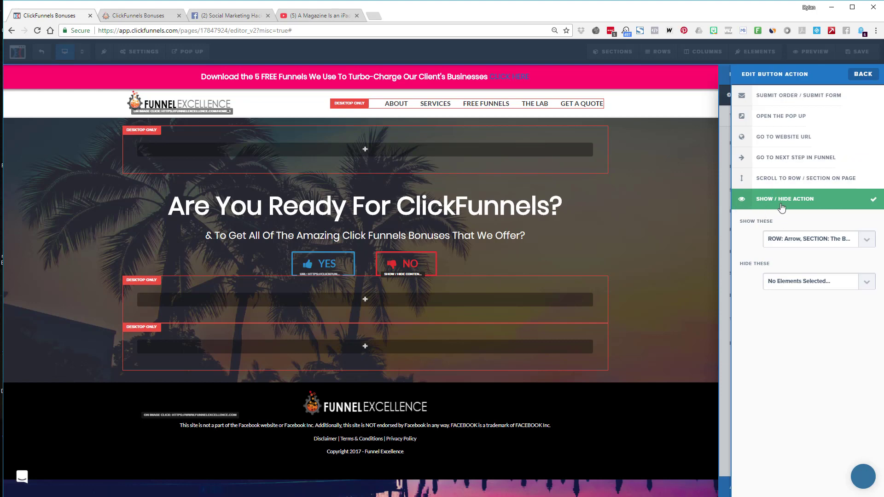
{"action": "left_click", "coordinate": [867, 239]}
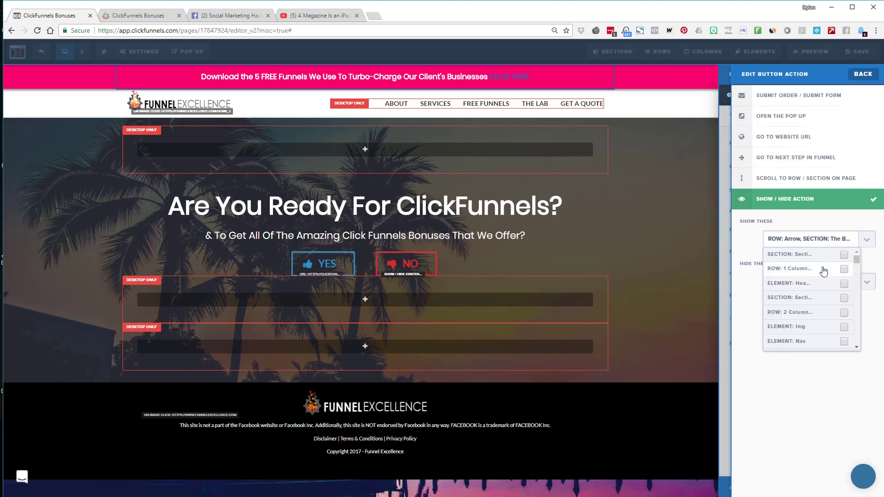
{"action": "left_click", "coordinate": [844, 283]}
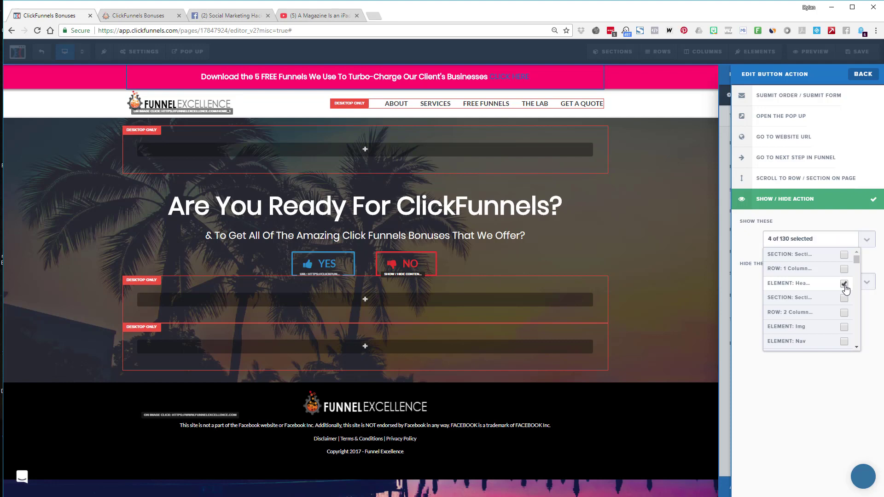
{"action": "scroll", "coordinate": [828, 293], "scroll_direction": "down", "scroll_amount": 3}
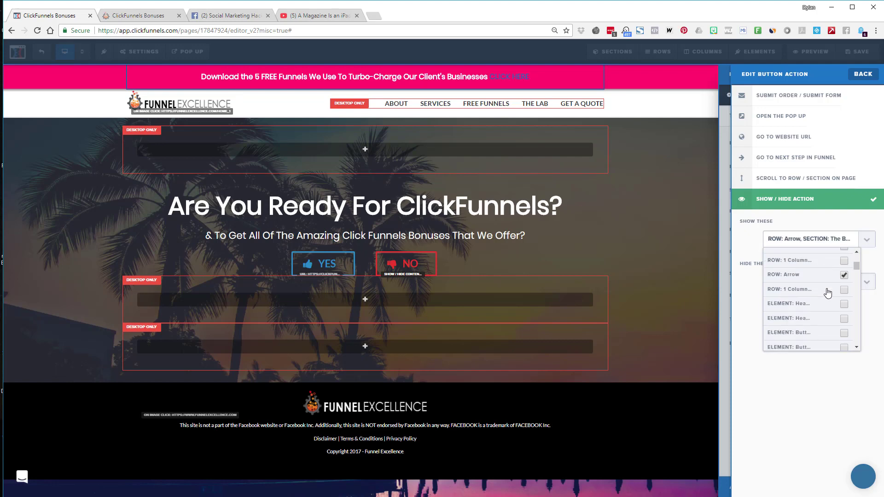
{"action": "scroll", "coordinate": [776, 323], "scroll_direction": "down", "scroll_amount": 2}
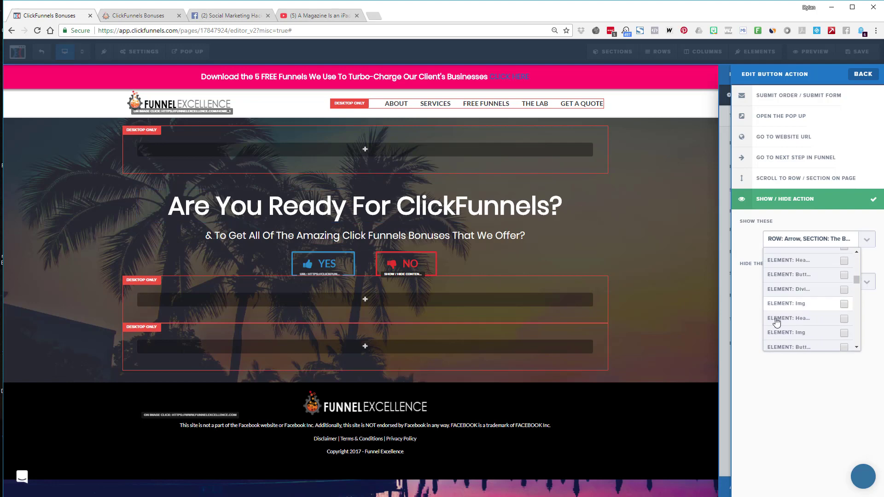
{"action": "left_click", "coordinate": [875, 267]}
- Leave the NO button's Hide These list with nothing selected
{"action": "left_click", "coordinate": [865, 281]}
{"action": "scroll", "coordinate": [791, 356], "scroll_direction": "down", "scroll_amount": 3}
{"action": "scroll", "coordinate": [792, 359], "scroll_direction": "up", "scroll_amount": 5}
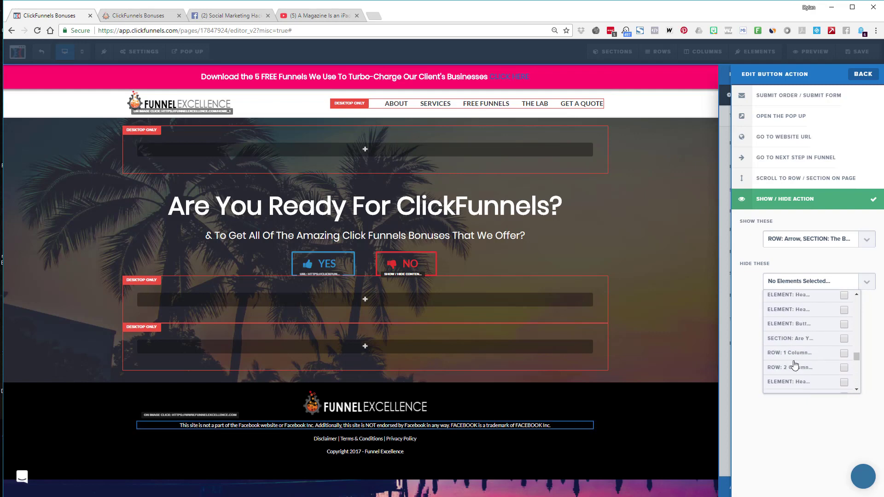
{"action": "scroll", "coordinate": [795, 367], "scroll_direction": "up", "scroll_amount": 3}
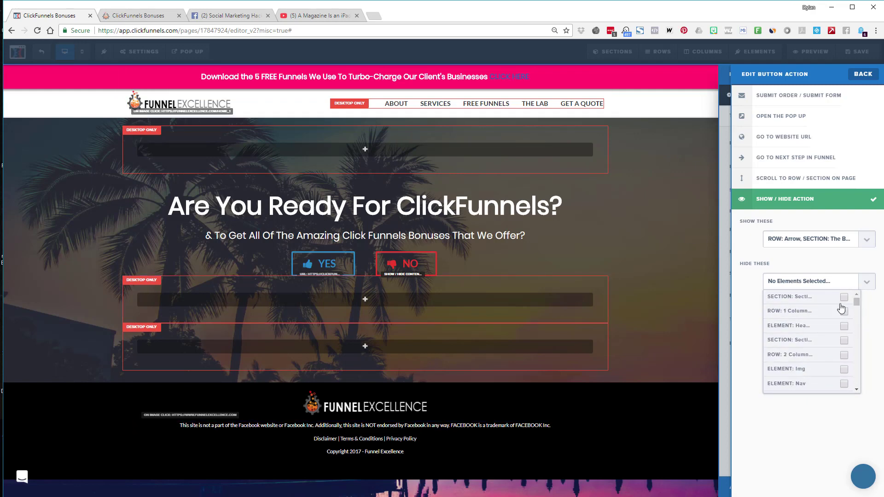
{"action": "left_click", "coordinate": [871, 318]}
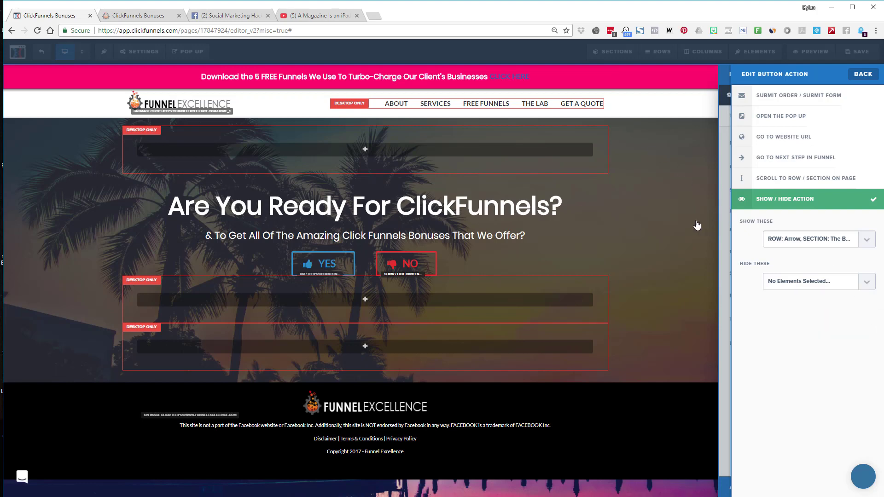
- Return to the editor, save the page, and open its live preview
{"action": "left_click", "coordinate": [653, 207]}
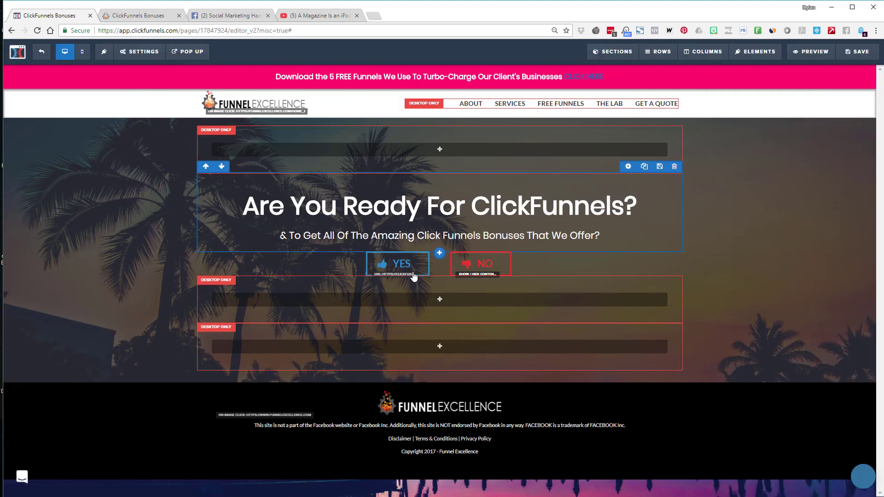
{"action": "left_click", "coordinate": [855, 59]}
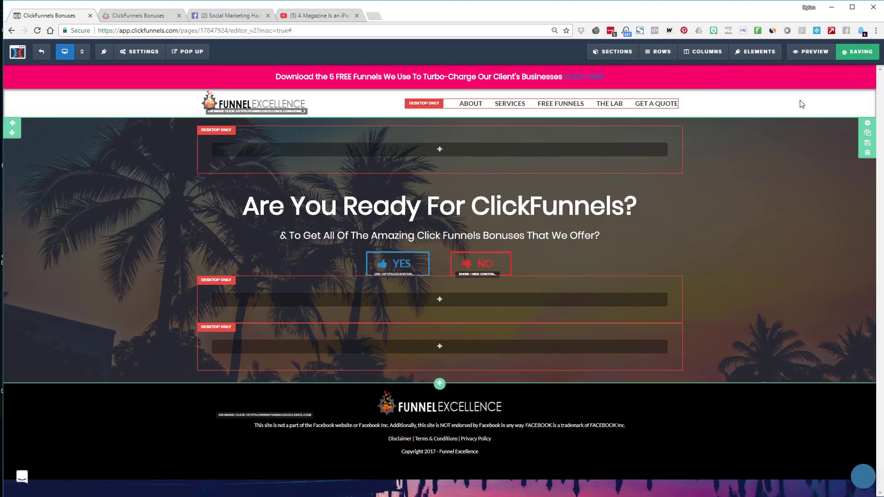
{"action": "left_click", "coordinate": [801, 60]}
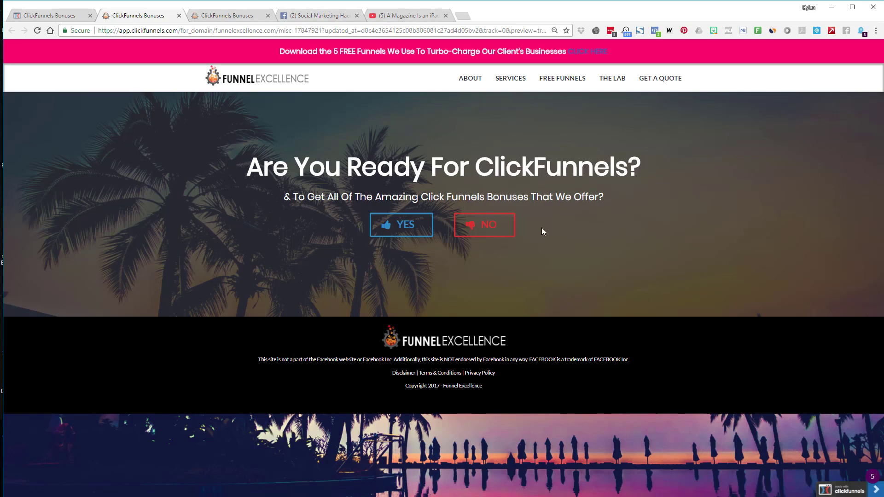
- Choose NO in the saved preview's hero to reveal the 'No Worries…' section
{"action": "left_click", "coordinate": [492, 224]}
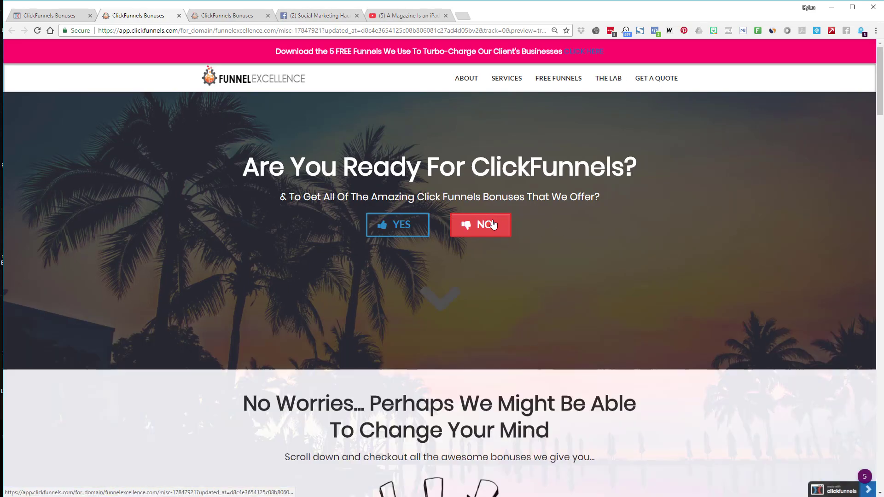
{"action": "scroll", "coordinate": [507, 346], "scroll_direction": "down", "scroll_amount": 10}
{"action": "scroll", "coordinate": [492, 199], "scroll_direction": "up", "scroll_amount": 3}
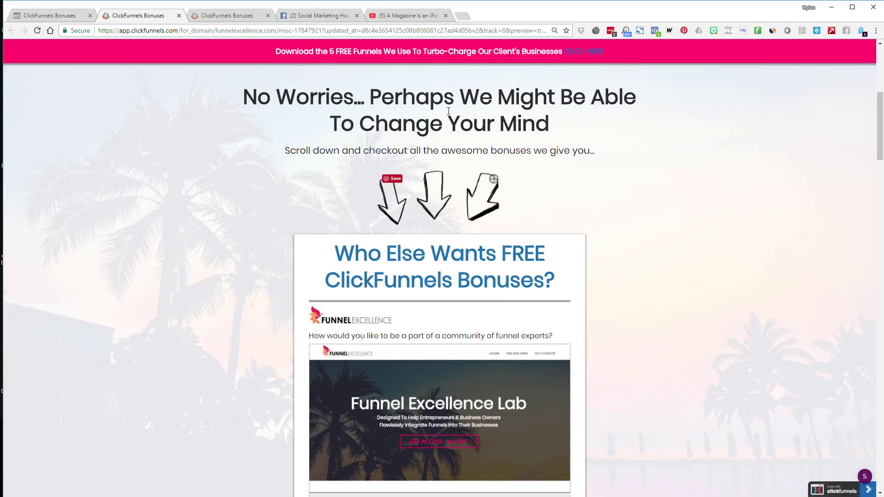
{"action": "scroll", "coordinate": [491, 199], "scroll_direction": "down", "scroll_amount": 5}
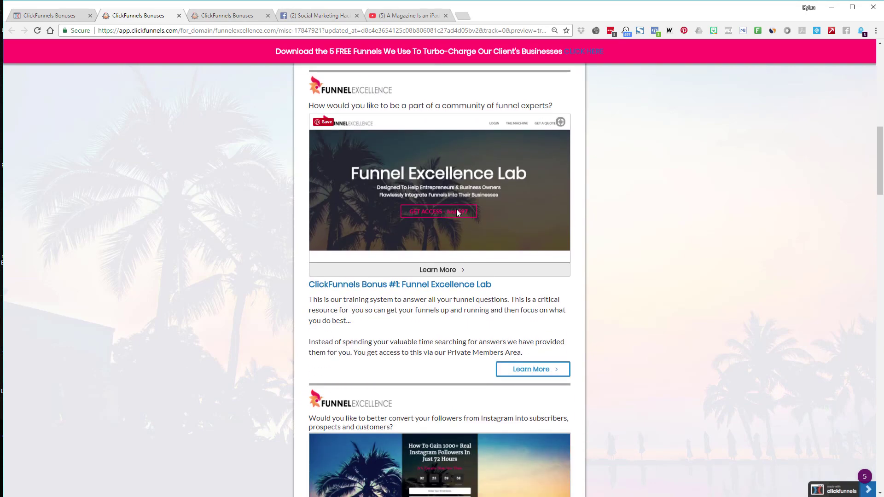
{"action": "scroll", "coordinate": [474, 207], "scroll_direction": "down", "scroll_amount": 20}
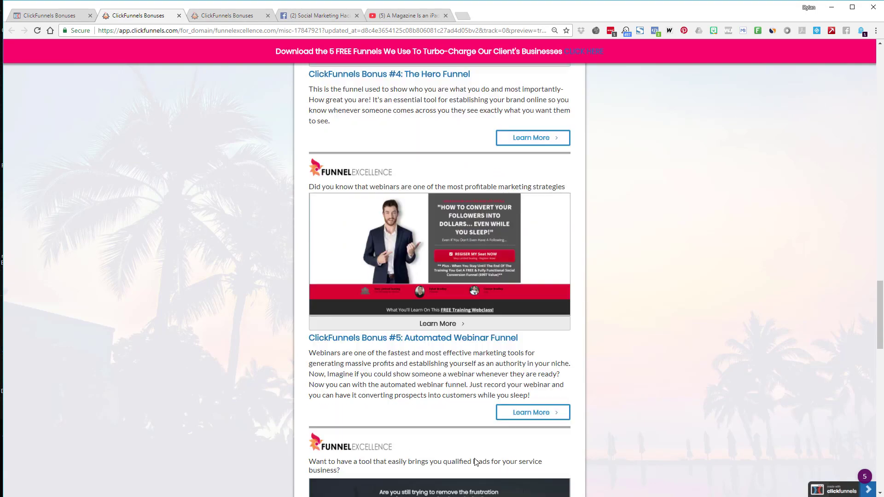
{"action": "scroll", "coordinate": [480, 431], "scroll_direction": "down", "scroll_amount": 15}
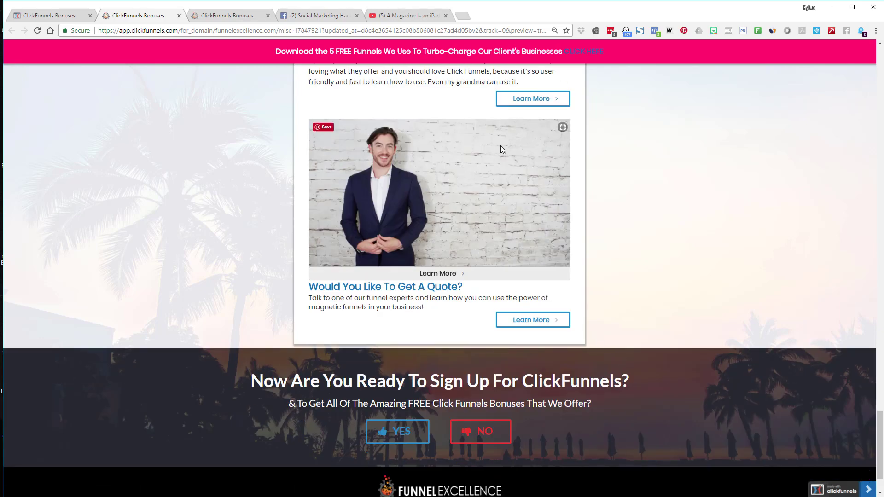
{"action": "scroll", "coordinate": [570, 180], "scroll_direction": "up", "scroll_amount": 12}
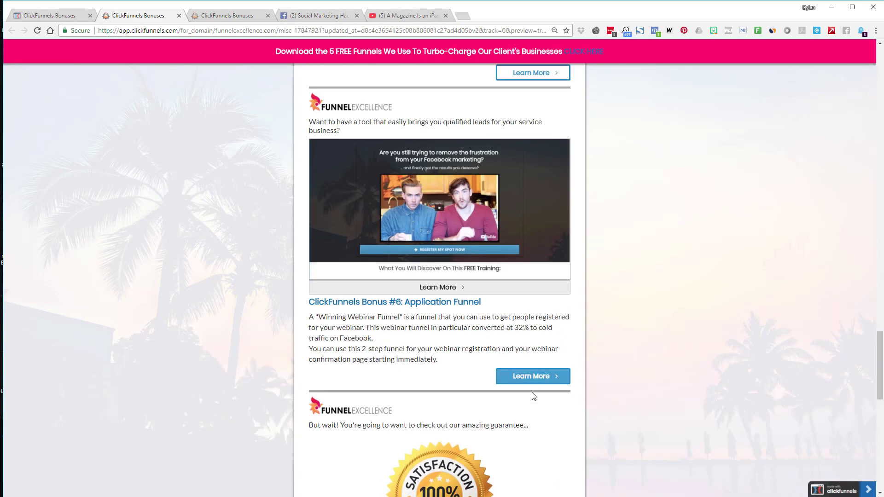
{"action": "scroll", "coordinate": [488, 228], "scroll_direction": "up", "scroll_amount": 8}
{"action": "scroll", "coordinate": [534, 226], "scroll_direction": "down", "scroll_amount": 7}
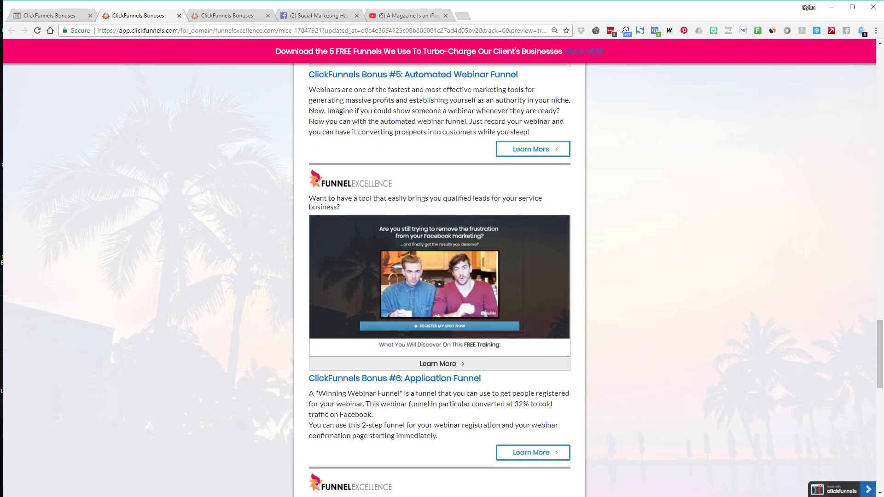
{"action": "scroll", "coordinate": [486, 370], "scroll_direction": "down", "scroll_amount": 10}
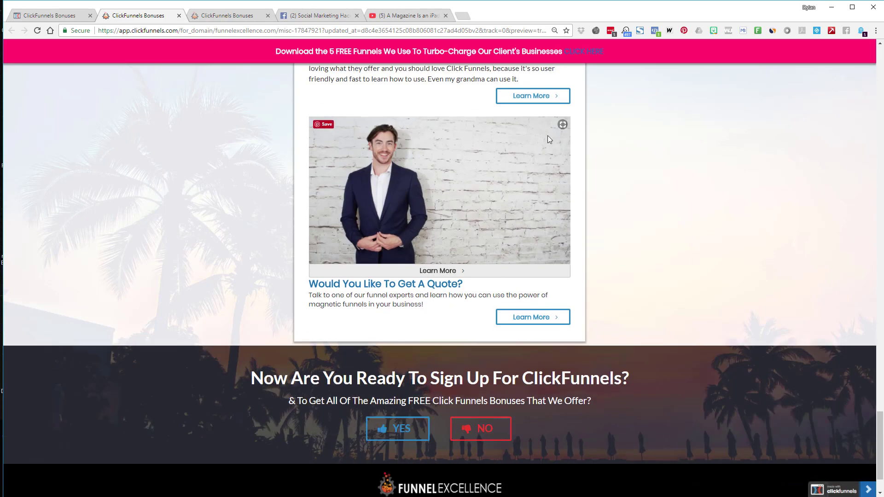
{"action": "scroll", "coordinate": [548, 135], "scroll_direction": "down", "scroll_amount": 2}
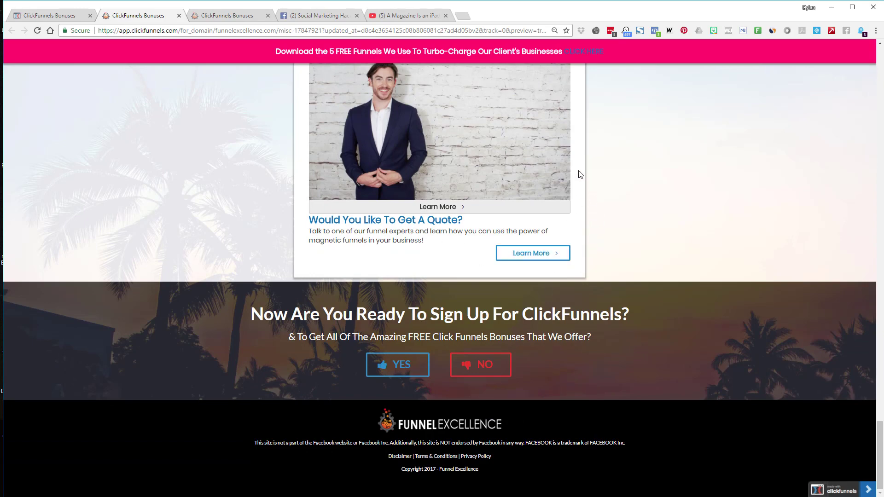
- Scroll through the revealed bonus cards down to the second sign-up YES/NO prompt
{"action": "scroll", "coordinate": [457, 283], "scroll_direction": "up", "scroll_amount": 6}
{"action": "scroll", "coordinate": [481, 180], "scroll_direction": "down", "scroll_amount": 6}
{"action": "scroll", "coordinate": [481, 184], "scroll_direction": "up", "scroll_amount": 10}
{"action": "scroll", "coordinate": [412, 373], "scroll_direction": "down", "scroll_amount": 5}
{"action": "scroll", "coordinate": [412, 373], "scroll_direction": "down", "scroll_amount": 8}
{"action": "scroll", "coordinate": [410, 340], "scroll_direction": "up", "scroll_amount": 20}
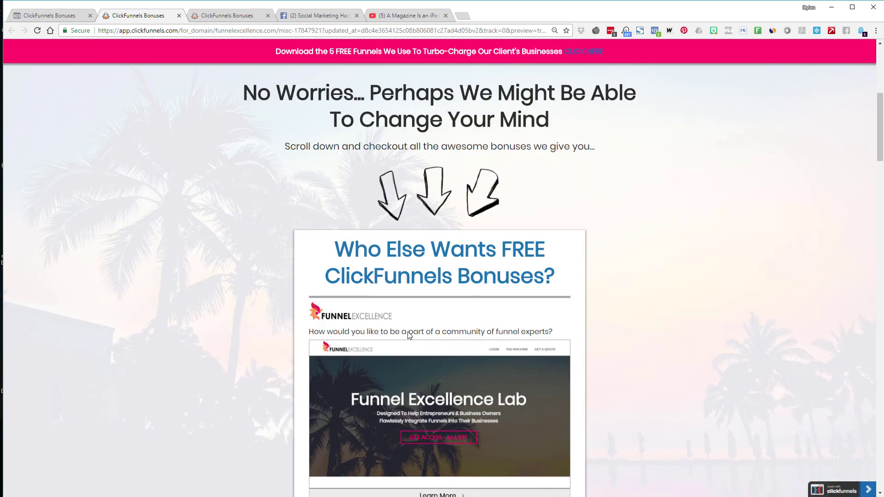
{"action": "scroll", "coordinate": [409, 335], "scroll_direction": "up", "scroll_amount": 6}
{"action": "scroll", "coordinate": [466, 449], "scroll_direction": "down", "scroll_amount": 12}
{"action": "scroll", "coordinate": [466, 449], "scroll_direction": "up", "scroll_amount": 3}
{"action": "scroll", "coordinate": [470, 225], "scroll_direction": "up", "scroll_amount": 10}
{"action": "scroll", "coordinate": [578, 326], "scroll_direction": "down", "scroll_amount": 20}
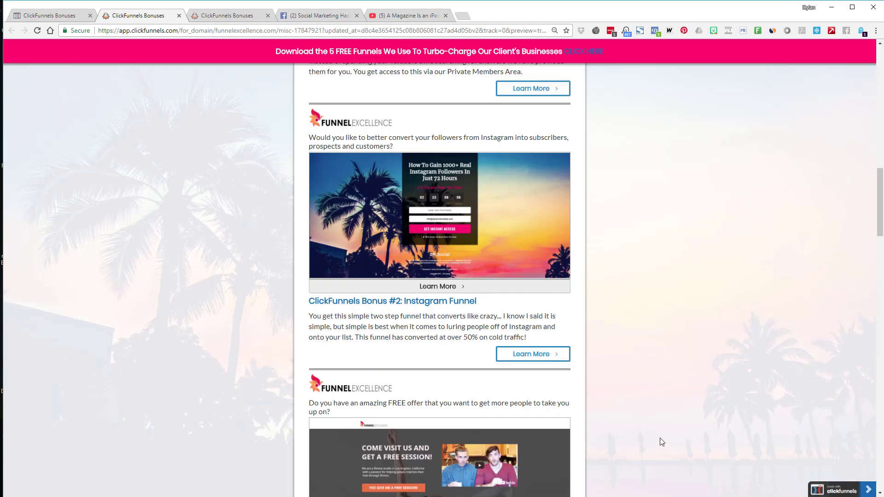
{"action": "scroll", "coordinate": [483, 234], "scroll_direction": "down", "scroll_amount": 12}
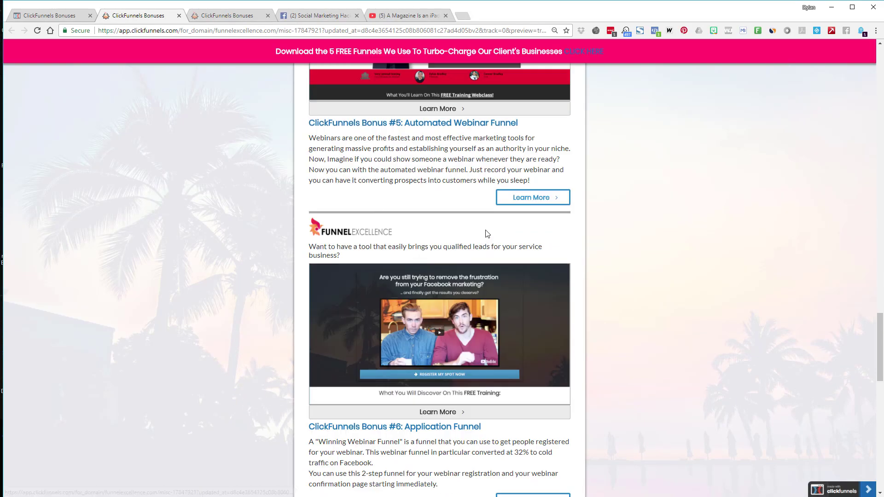
{"action": "scroll", "coordinate": [506, 201], "scroll_direction": "down", "scroll_amount": 8}
{"action": "scroll", "coordinate": [478, 189], "scroll_direction": "down", "scroll_amount": 2}
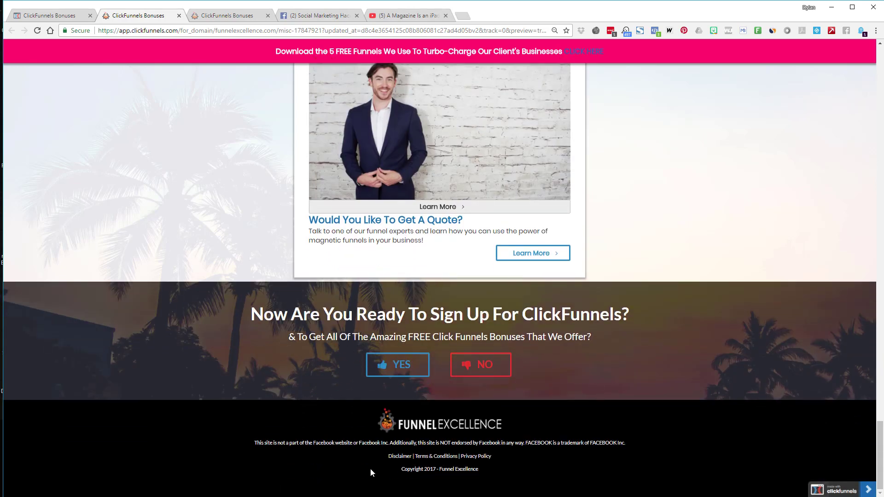
- Choose NO in the sign-up banner to reveal the FAQ section
{"action": "left_click", "coordinate": [493, 374]}
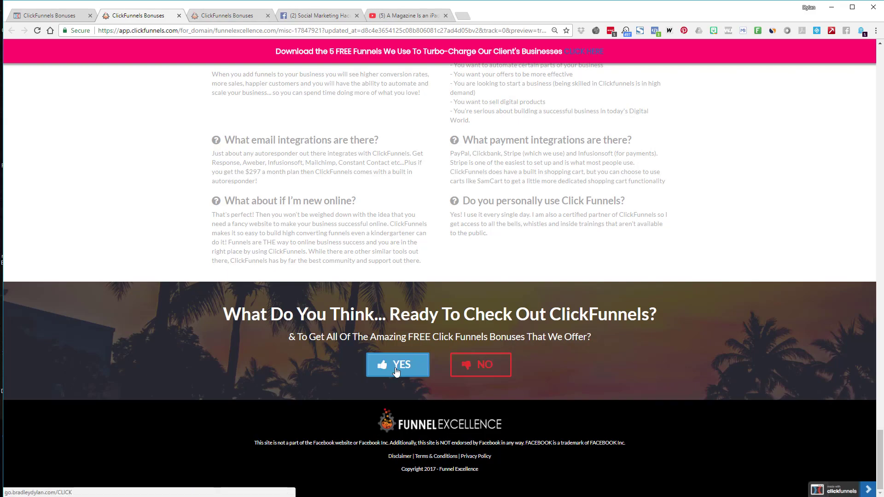
{"action": "scroll", "coordinate": [548, 274], "scroll_direction": "up", "scroll_amount": 15}
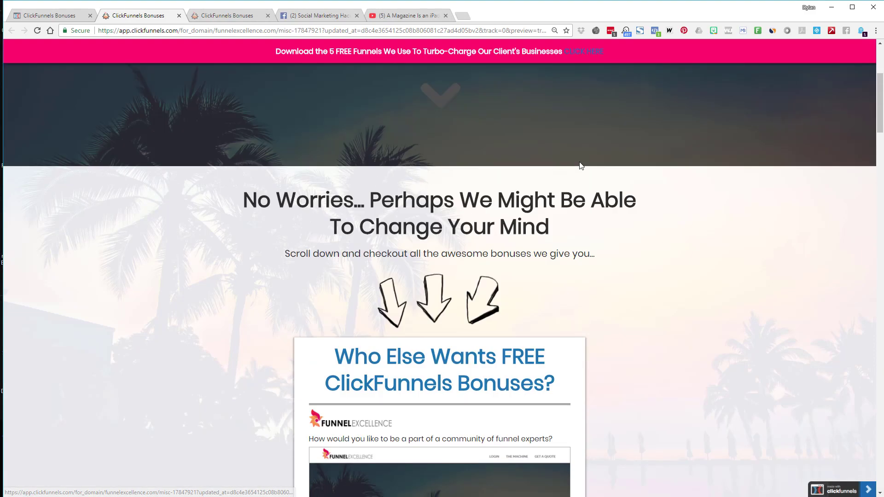
{"action": "scroll", "coordinate": [578, 152], "scroll_direction": "up", "scroll_amount": 4}
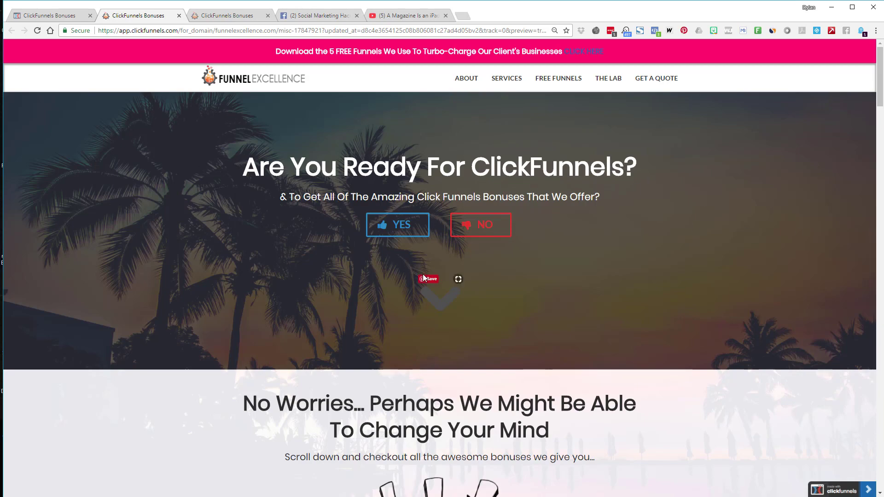
- Choose NO in the last banner to reveal the 'Shucks... But It's All Good :)' section
{"action": "scroll", "coordinate": [530, 274], "scroll_direction": "down", "scroll_amount": 20}
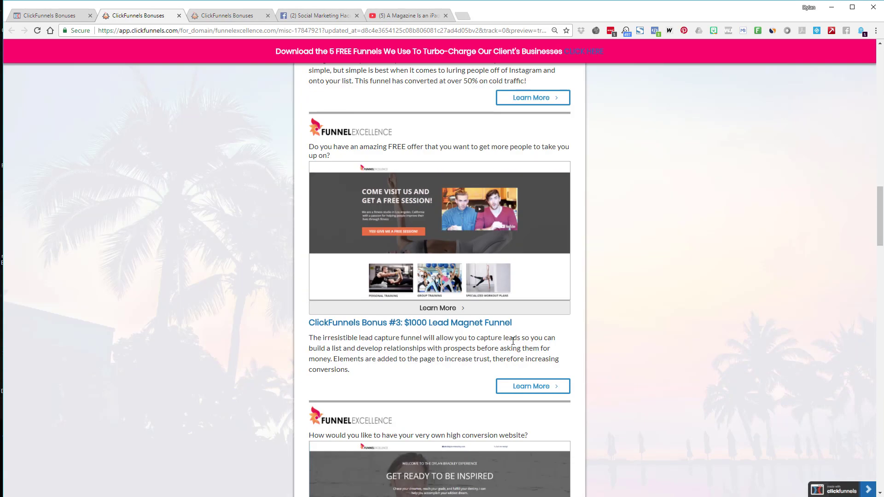
{"action": "scroll", "coordinate": [586, 234], "scroll_direction": "down", "scroll_amount": 20}
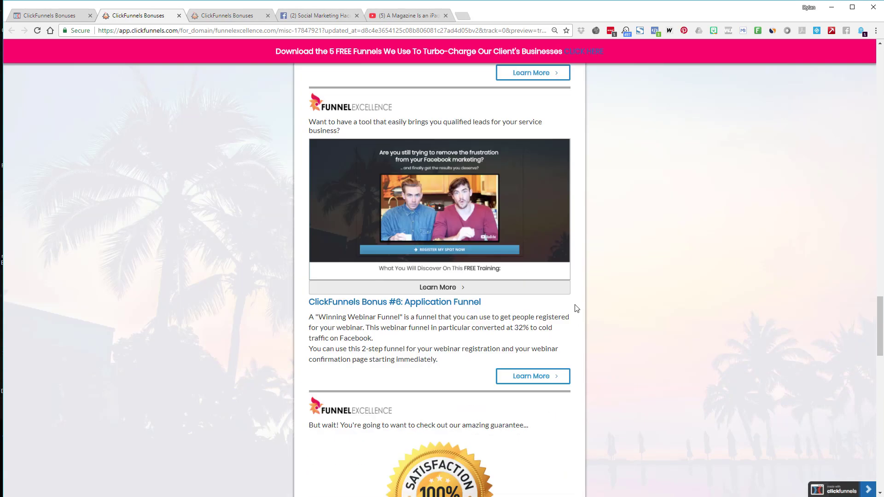
{"action": "scroll", "coordinate": [581, 294], "scroll_direction": "down", "scroll_amount": 7}
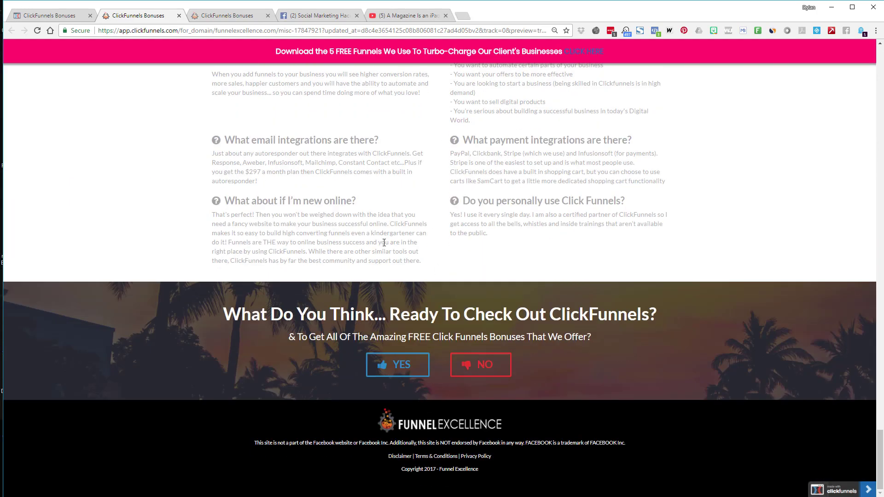
{"action": "left_click", "coordinate": [469, 365]}
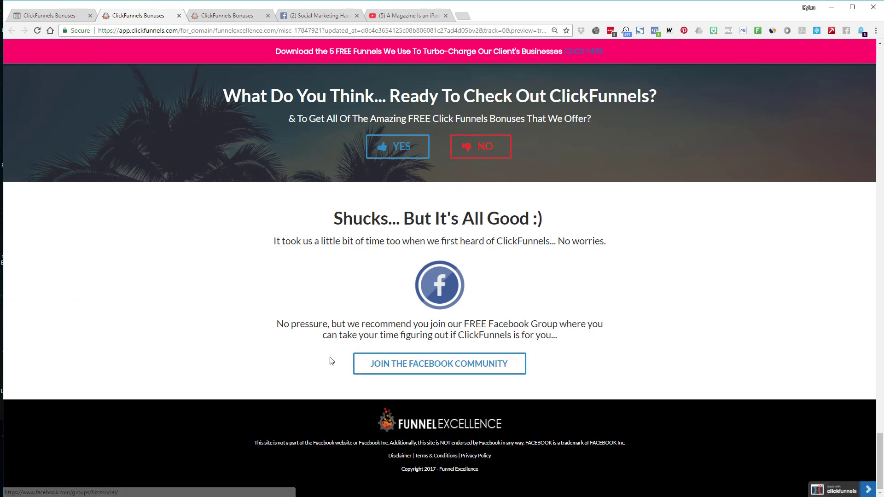